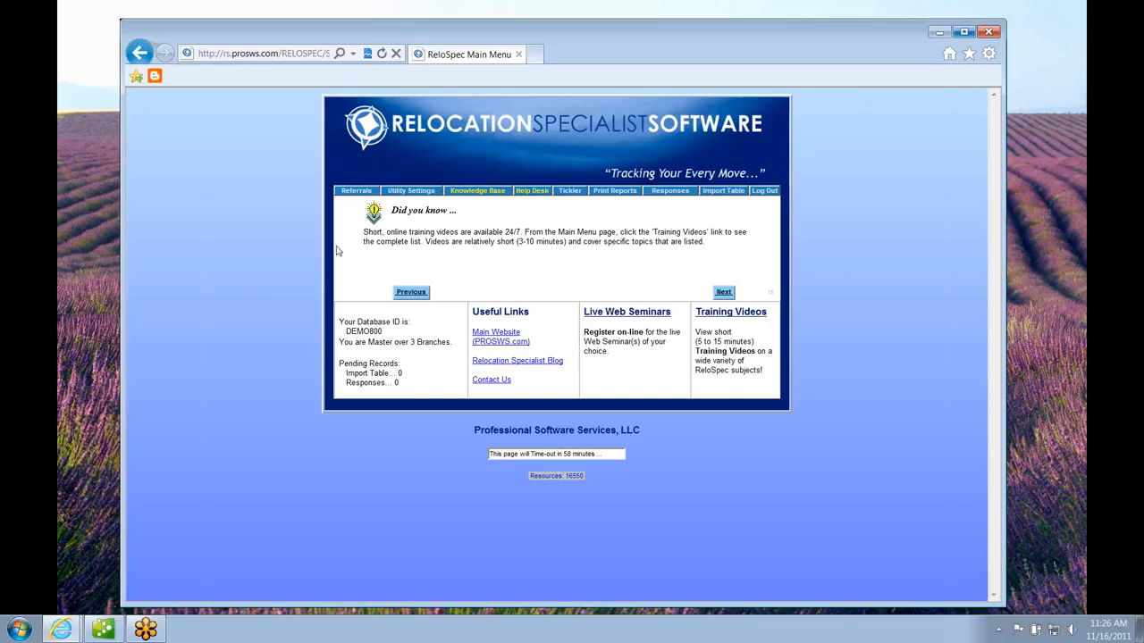
# - From the referrals list, open the advanced report Contacts In Referrals
pyautogui.click(356, 193)
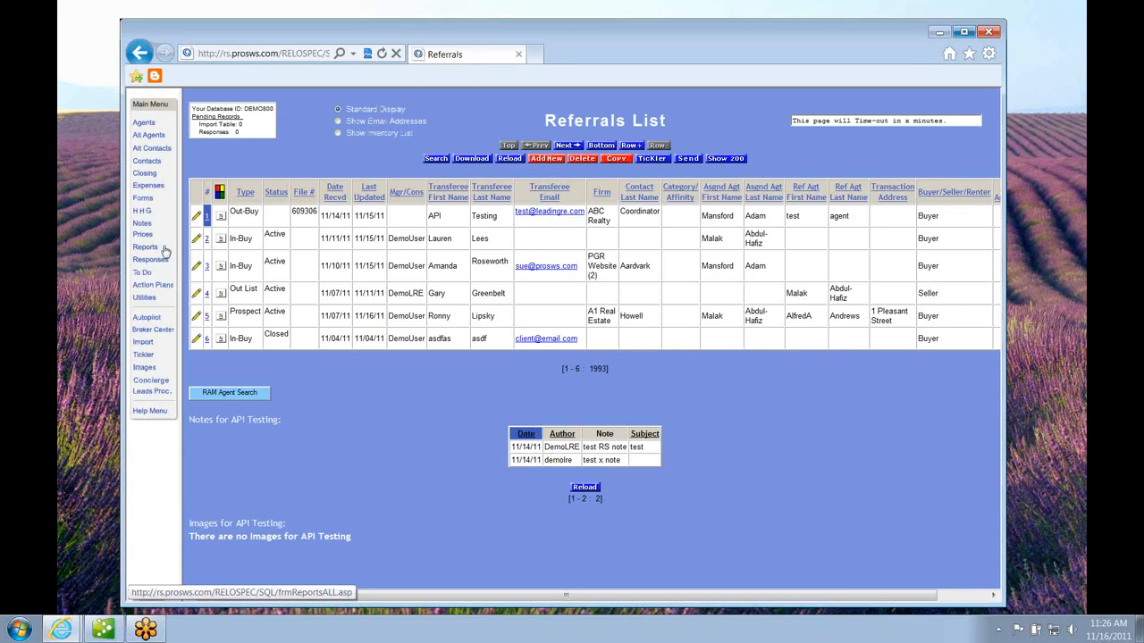
pyautogui.click(150, 247)
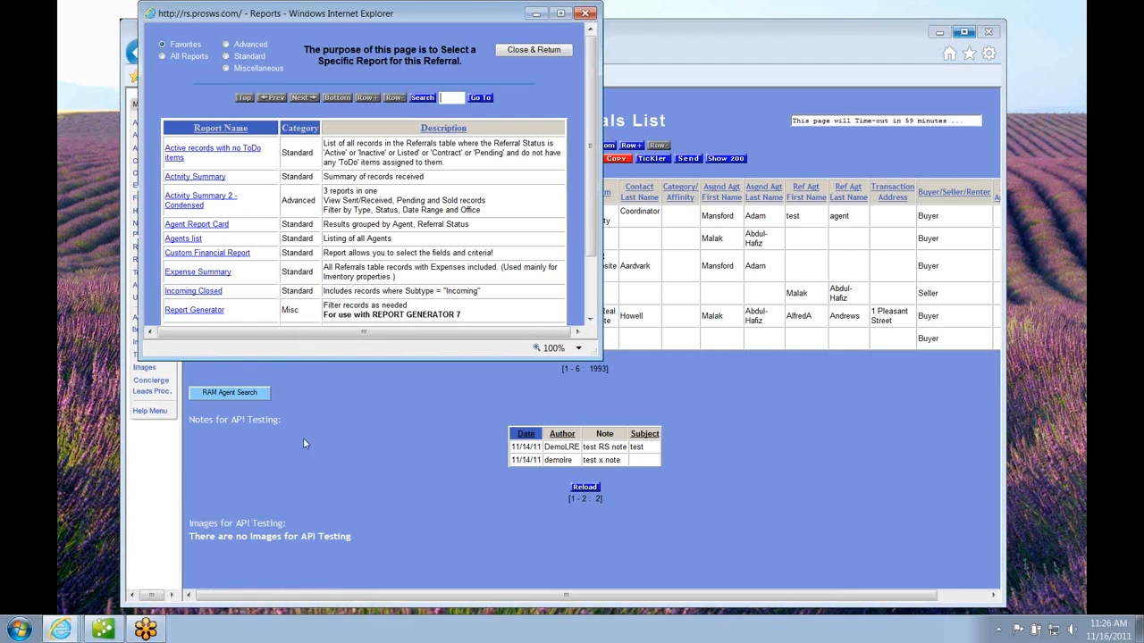
pyautogui.click(228, 67)
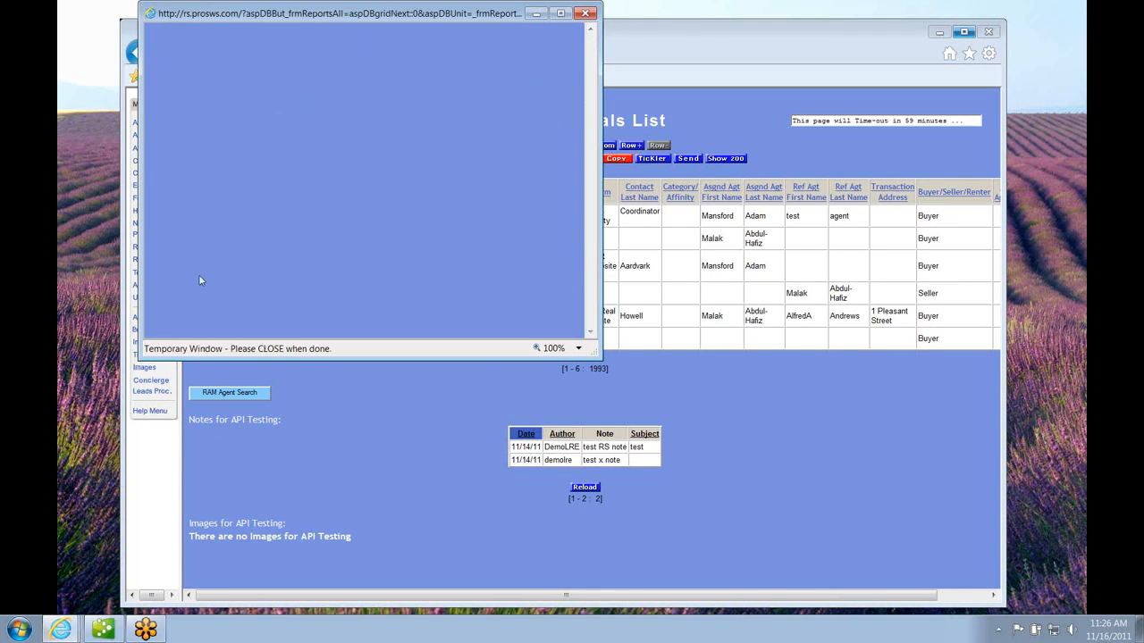
pyautogui.scroll(-5, 230, 280)
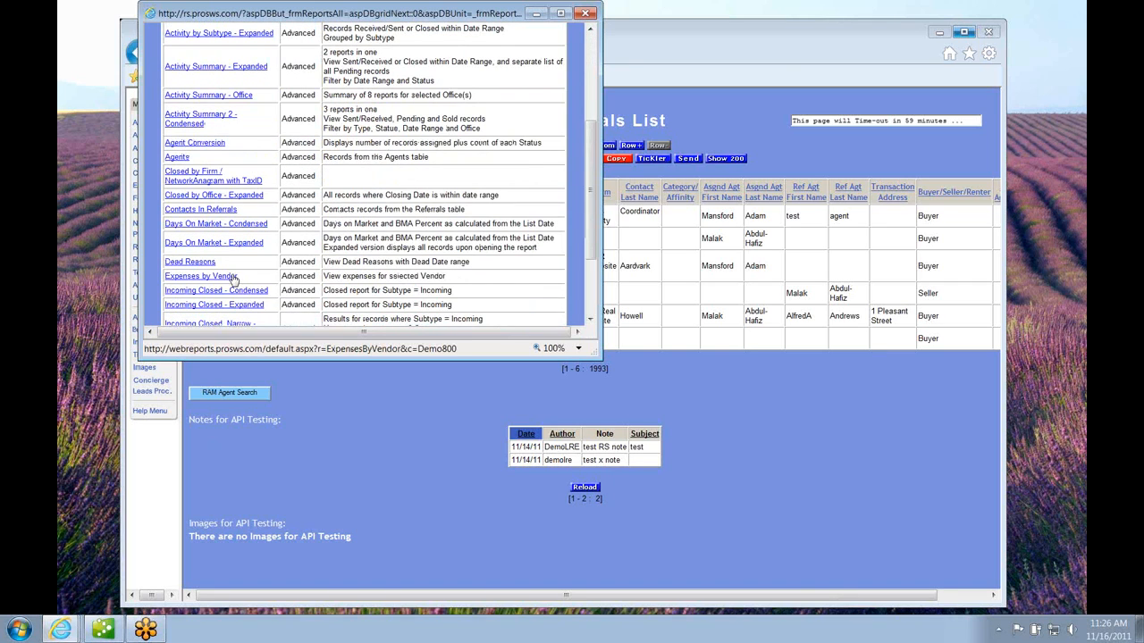
pyautogui.click(213, 210)
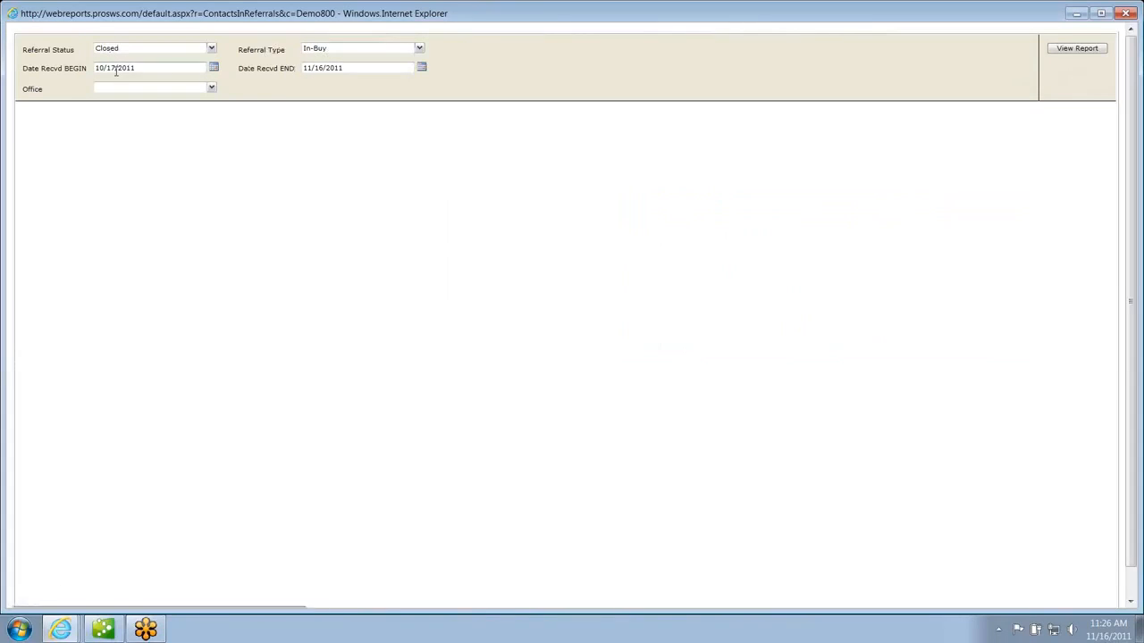
# - Run the report with a received begin date of 1/1/2011 and all offices selected
pyautogui.moveTo(114, 70); pyautogui.dragTo(65, 64)
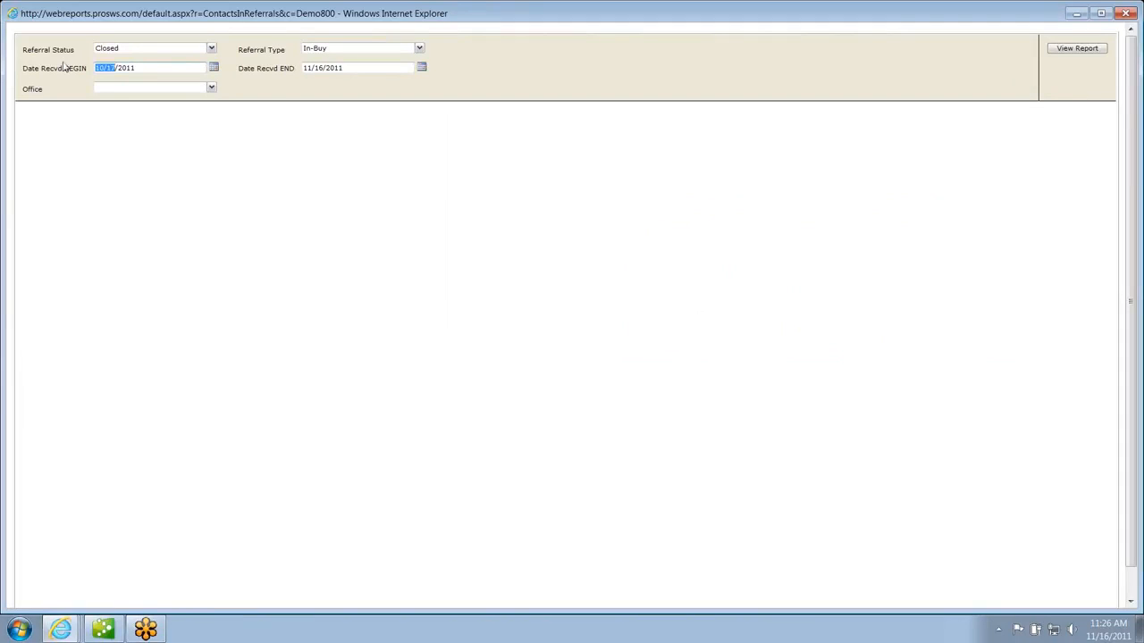
pyautogui.write('1/1')
pyautogui.click(117, 248)
pyautogui.click(212, 90)
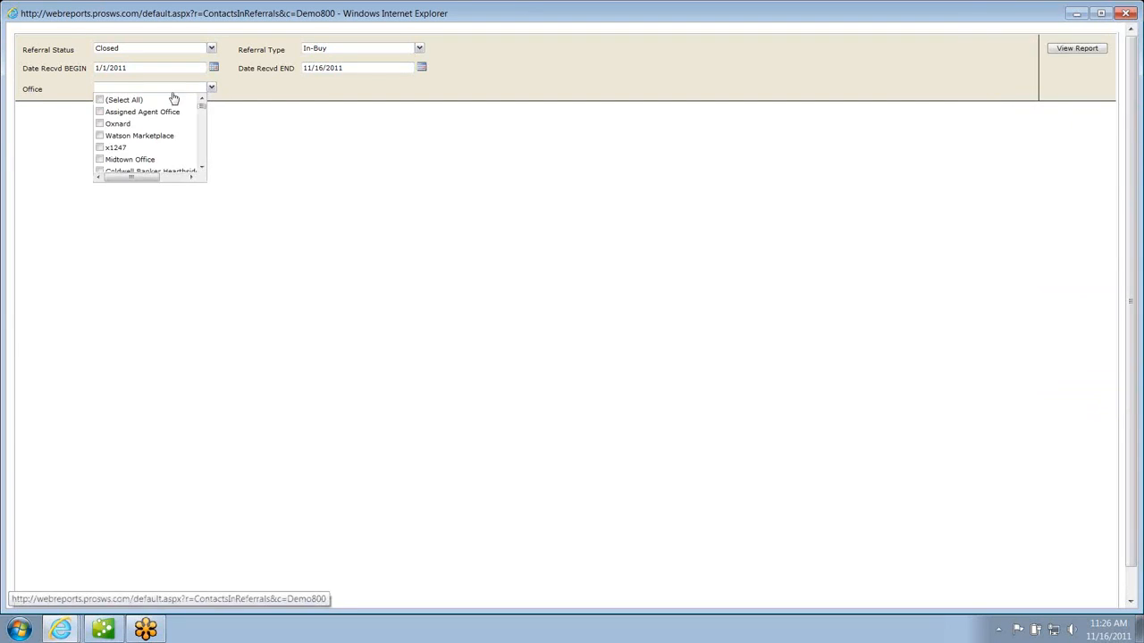
pyautogui.click(100, 100)
pyautogui.click(539, 163)
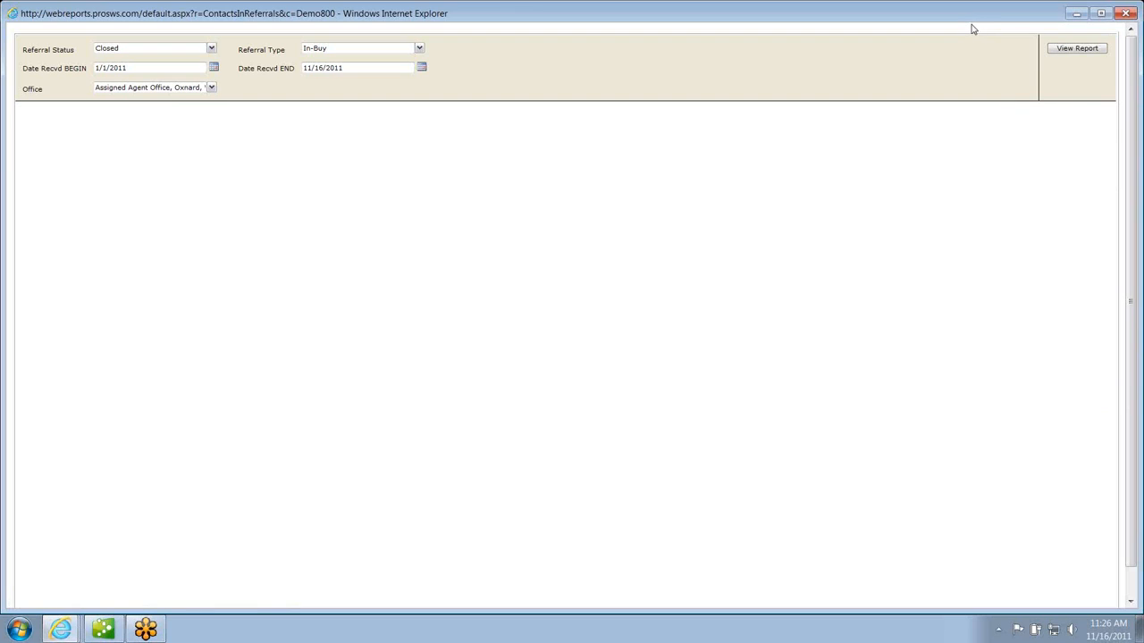
pyautogui.click(1070, 56)
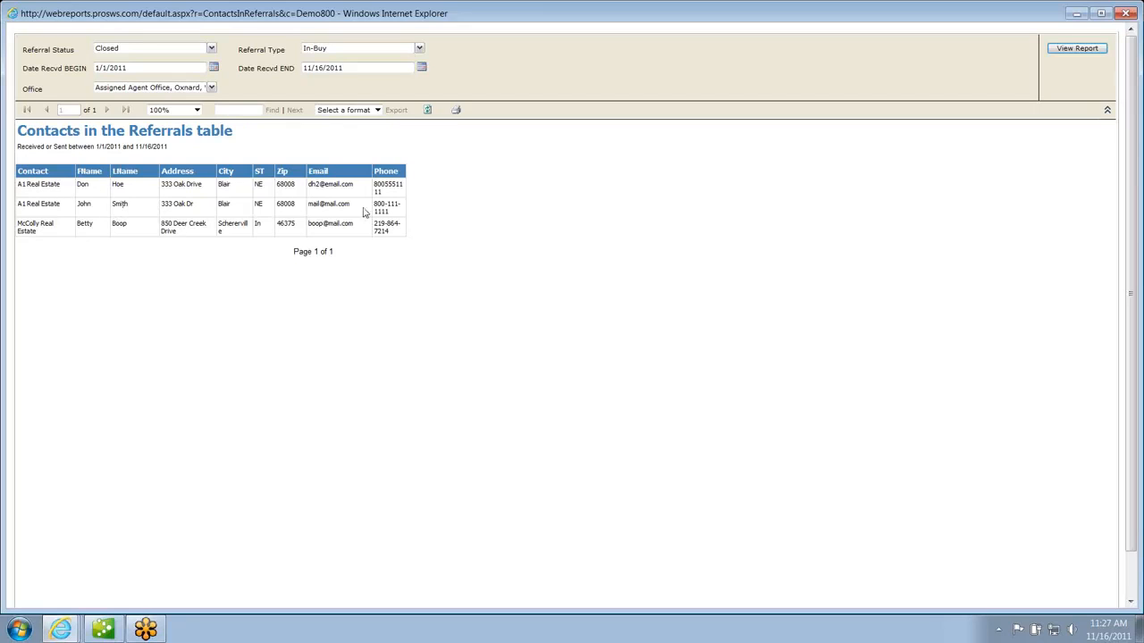
# - Export the contacts report in Excel format
pyautogui.click(378, 112)
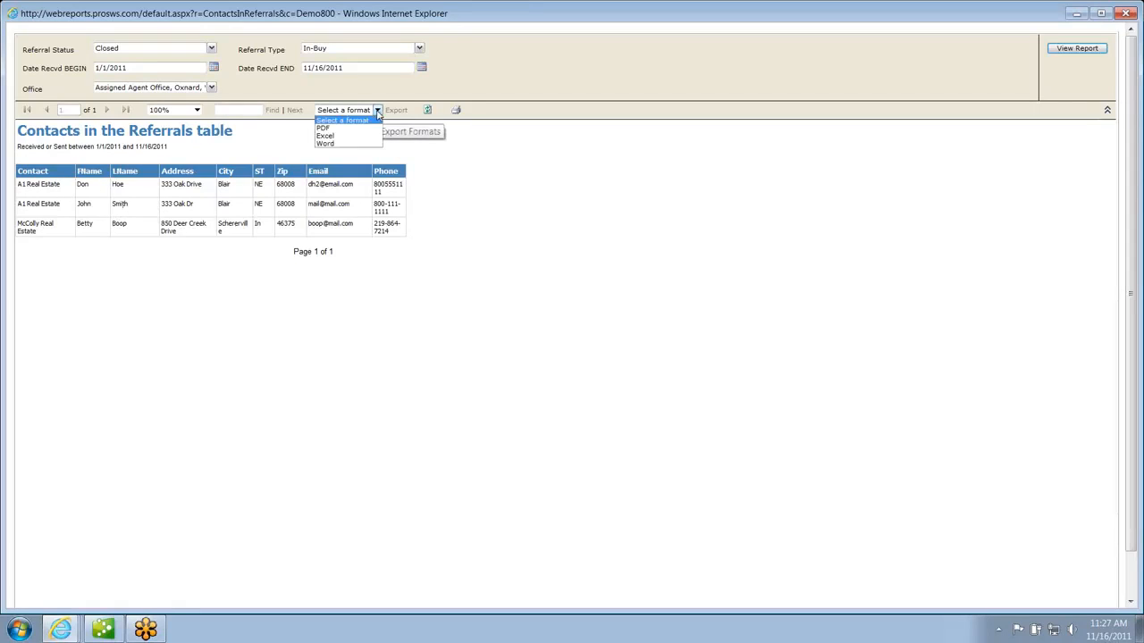
pyautogui.click(362, 133)
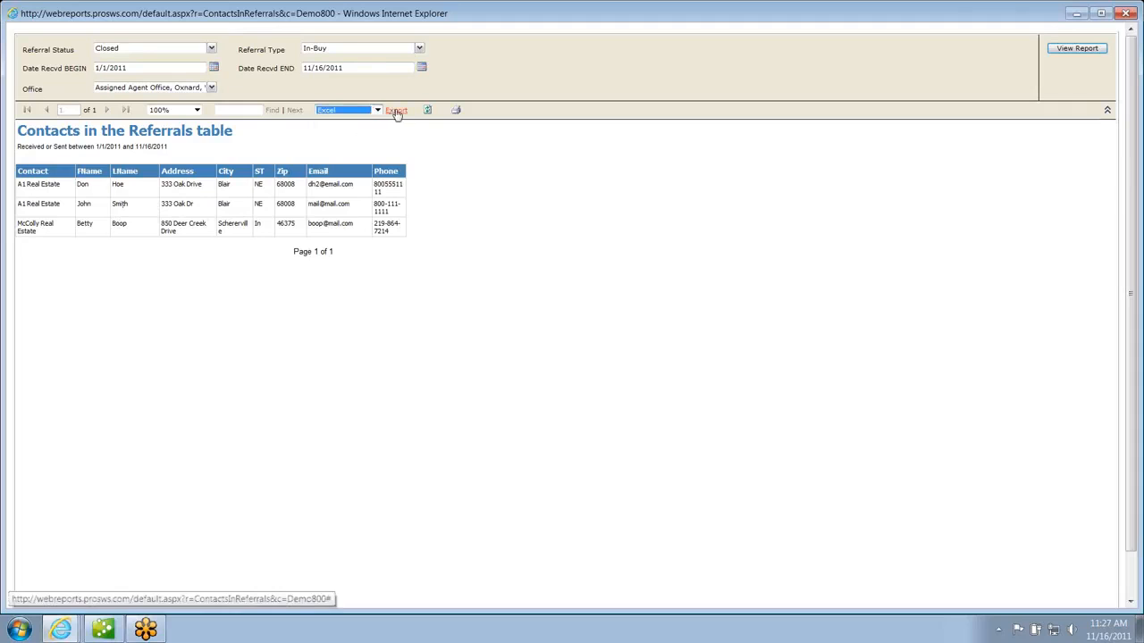
pyautogui.click(396, 109)
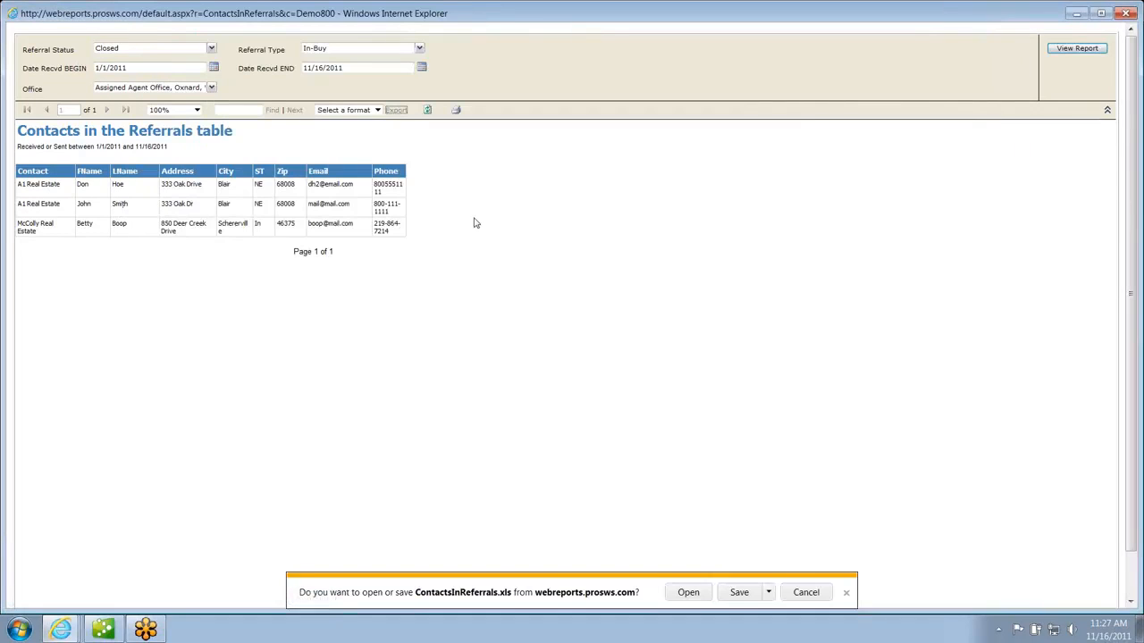
# - Save the exported file to the Desktop as MailingList.xls and close the report window
pyautogui.click(768, 592)
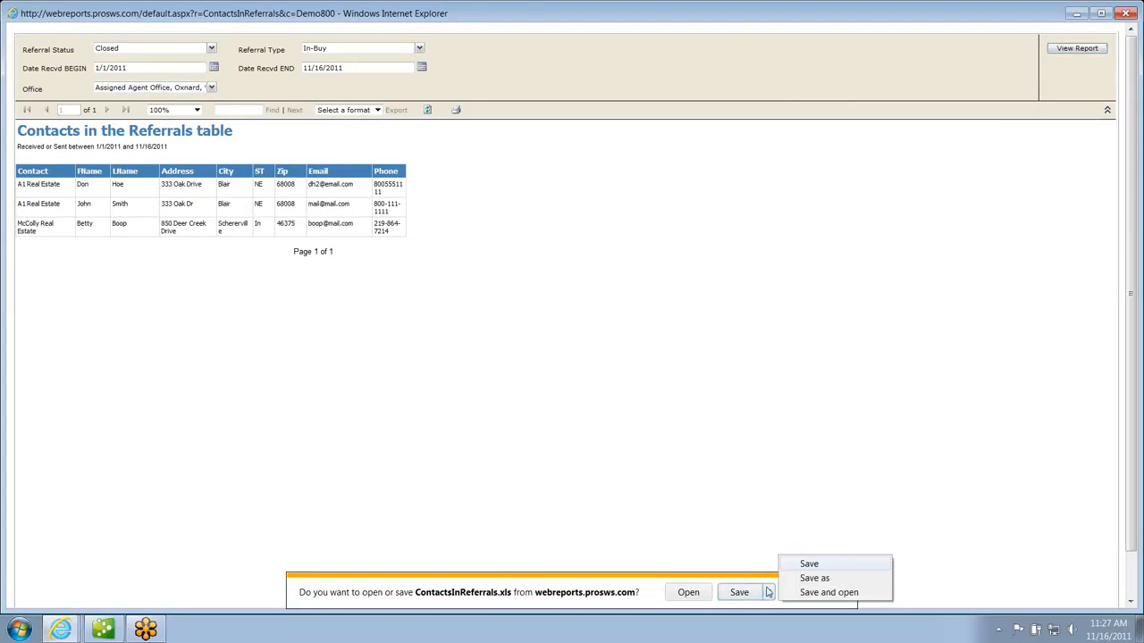
pyautogui.click(814, 579)
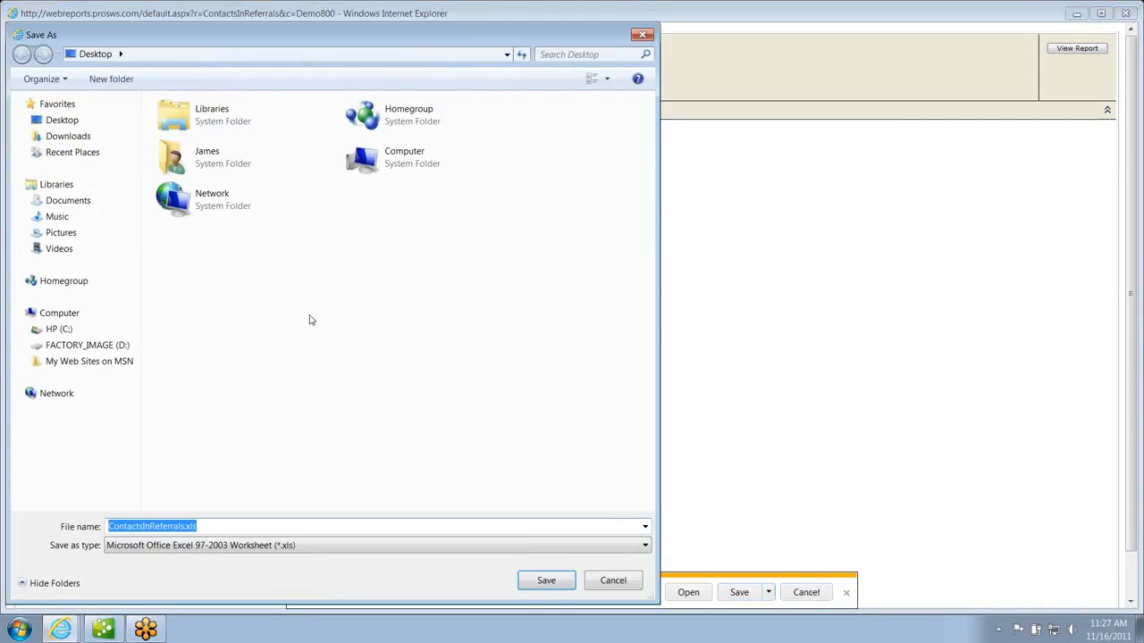
pyautogui.click(80, 124)
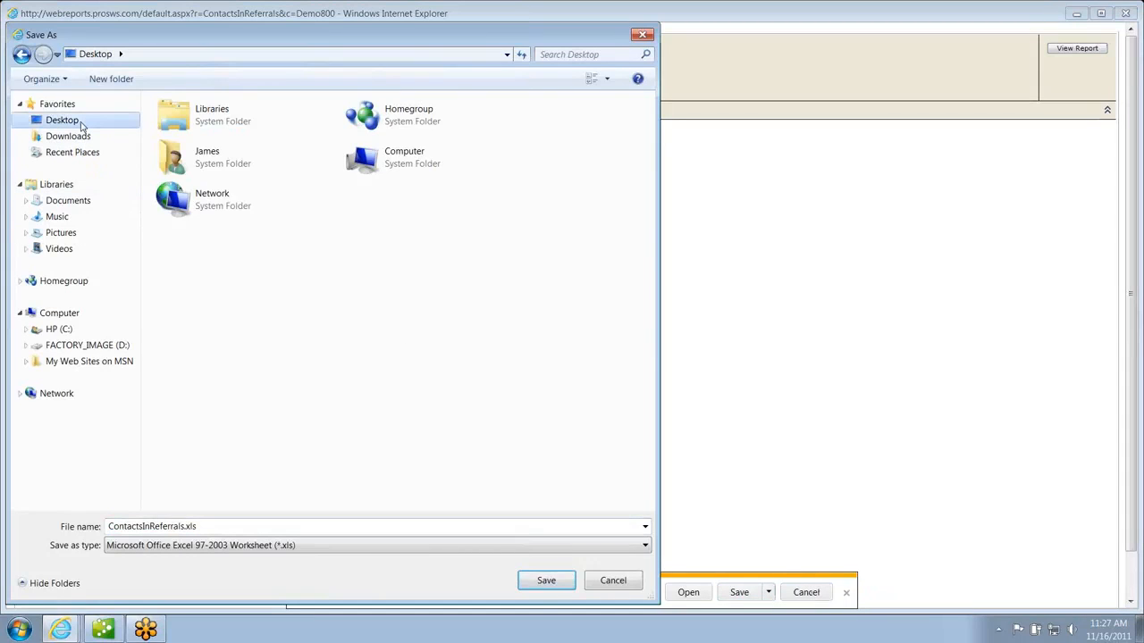
pyautogui.click(180, 529)
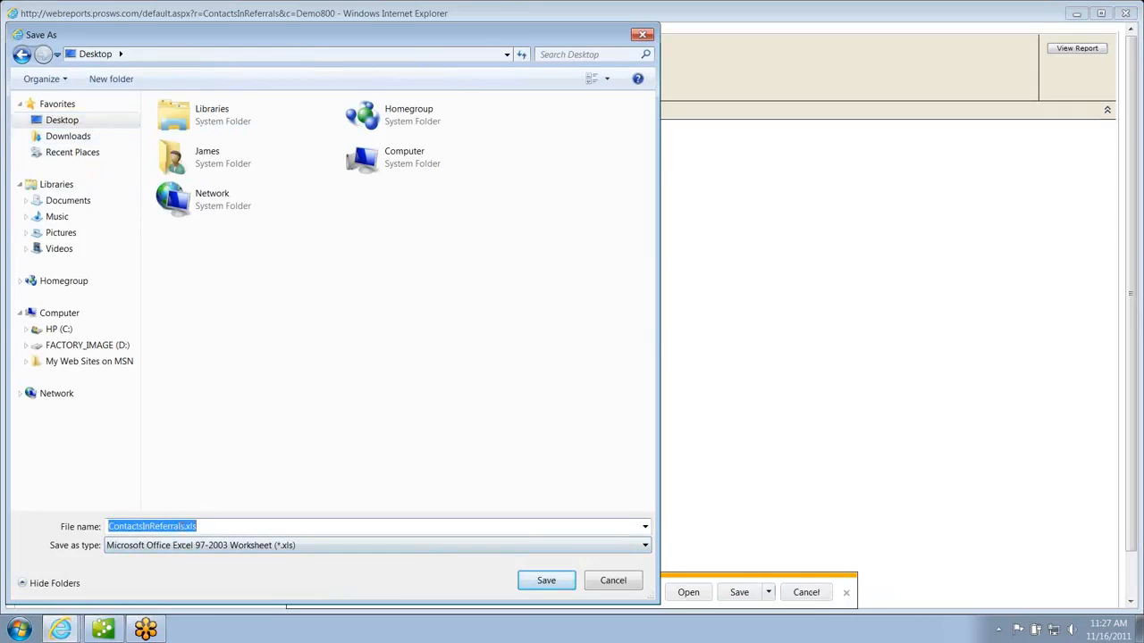
pyautogui.moveTo(180, 527); pyautogui.dragTo(77, 518)
pyautogui.press('BackSpace')
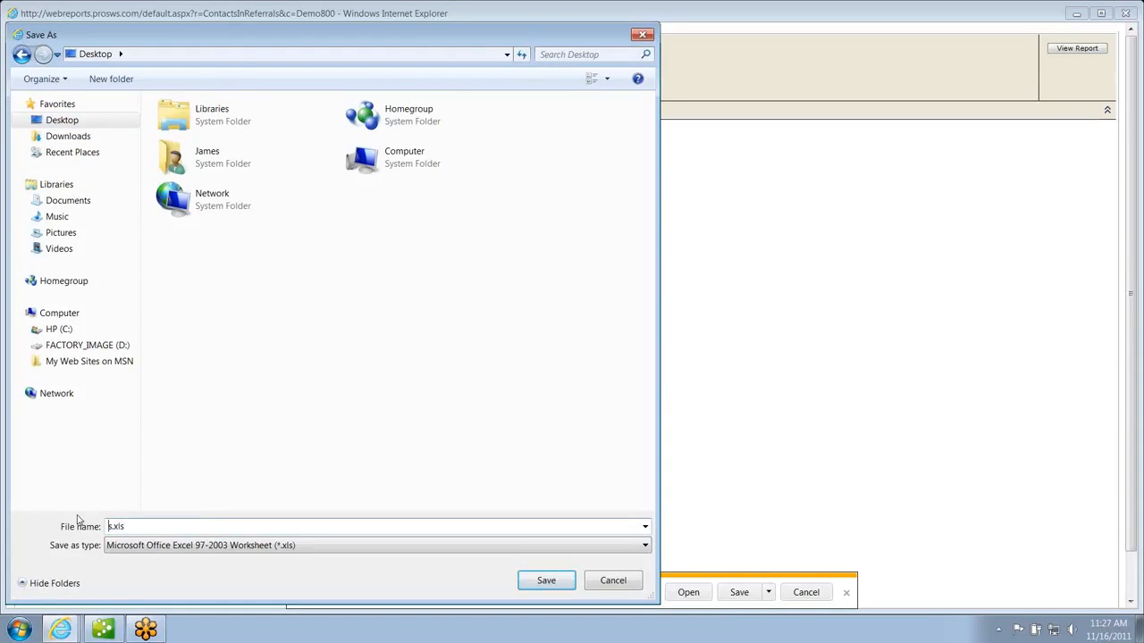
pyautogui.write('MailingList')
pyautogui.press('Return')
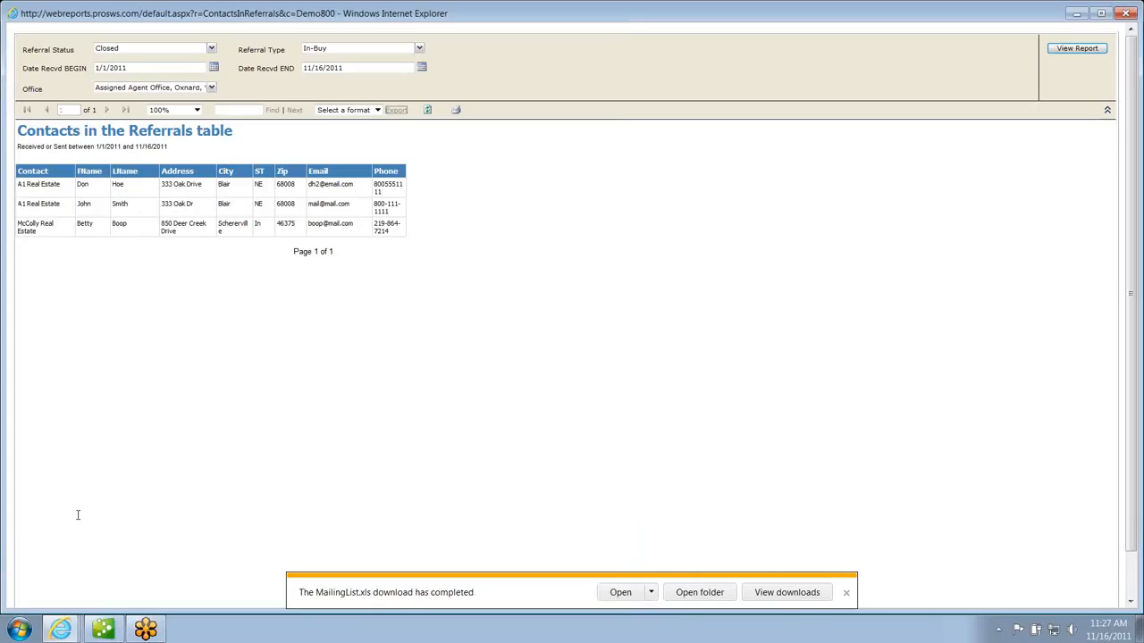
pyautogui.click(846, 592)
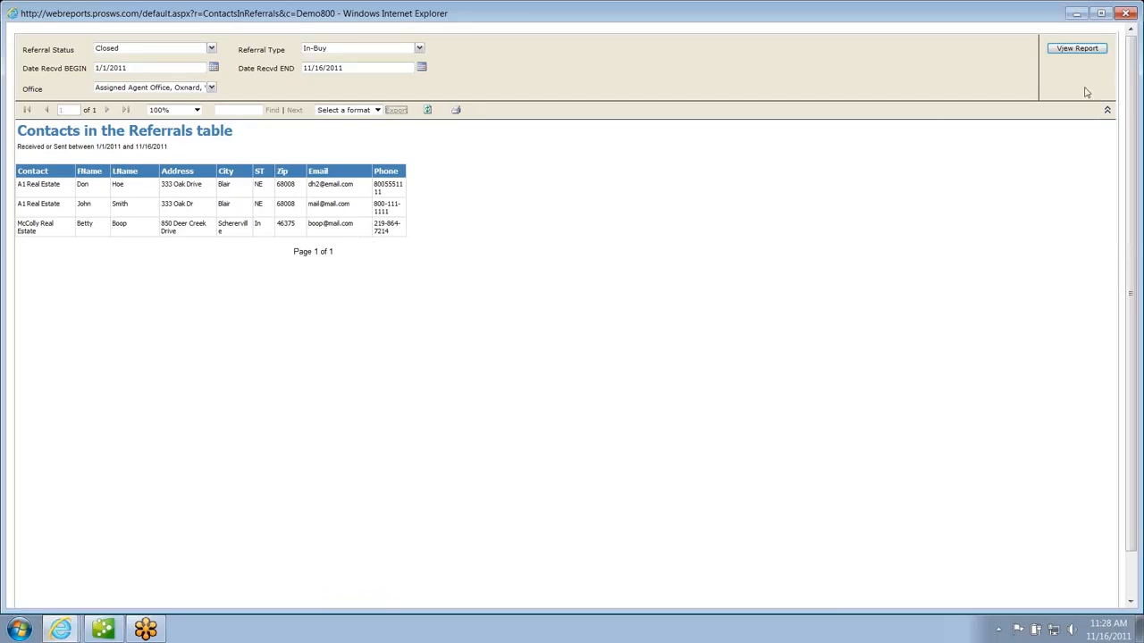
pyautogui.click(1125, 14)
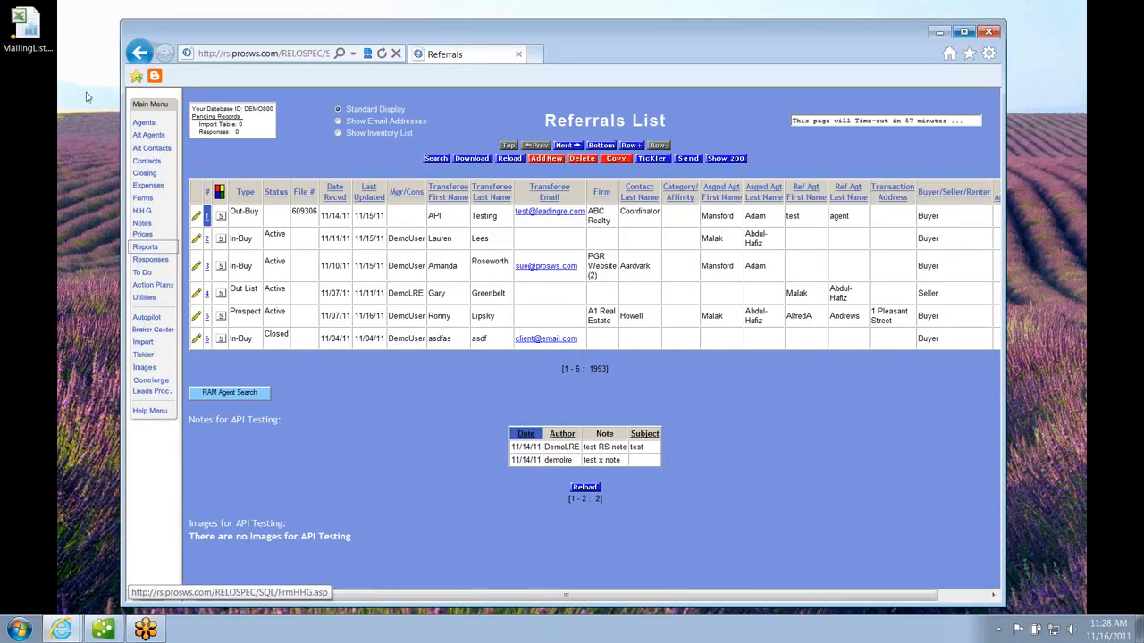
# - Open the MailingList workbook from the desktop, delete rows 1 to 3 above the column headings, and close the workbook
pyautogui.doubleClick(30, 31)
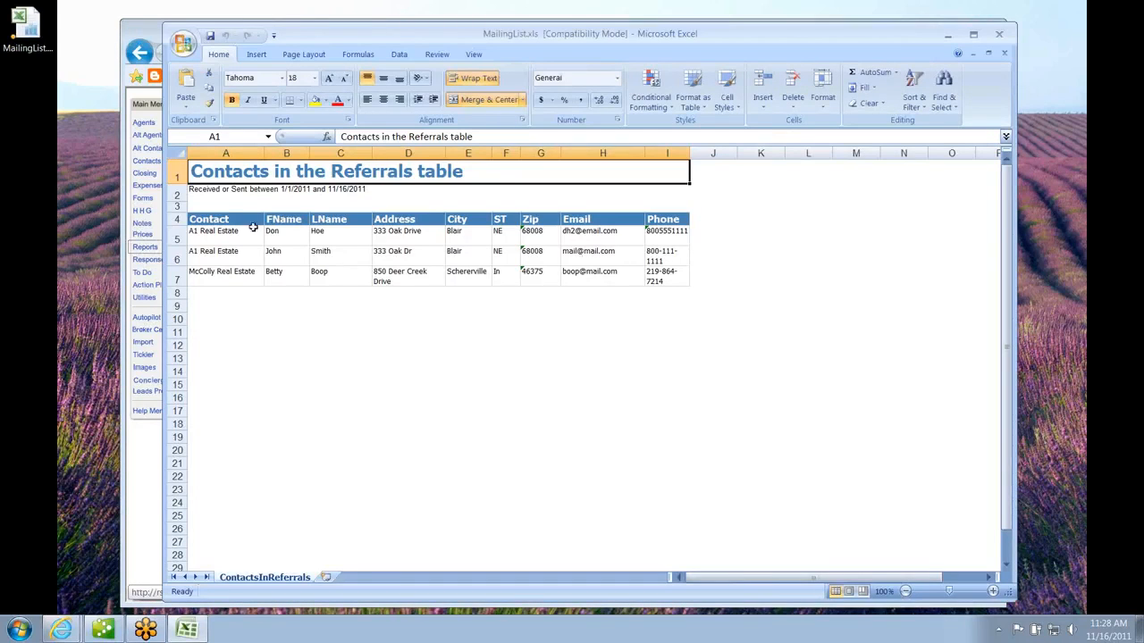
pyautogui.moveTo(176, 176); pyautogui.dragTo(175, 207)
pyautogui.rightClick(245, 192)
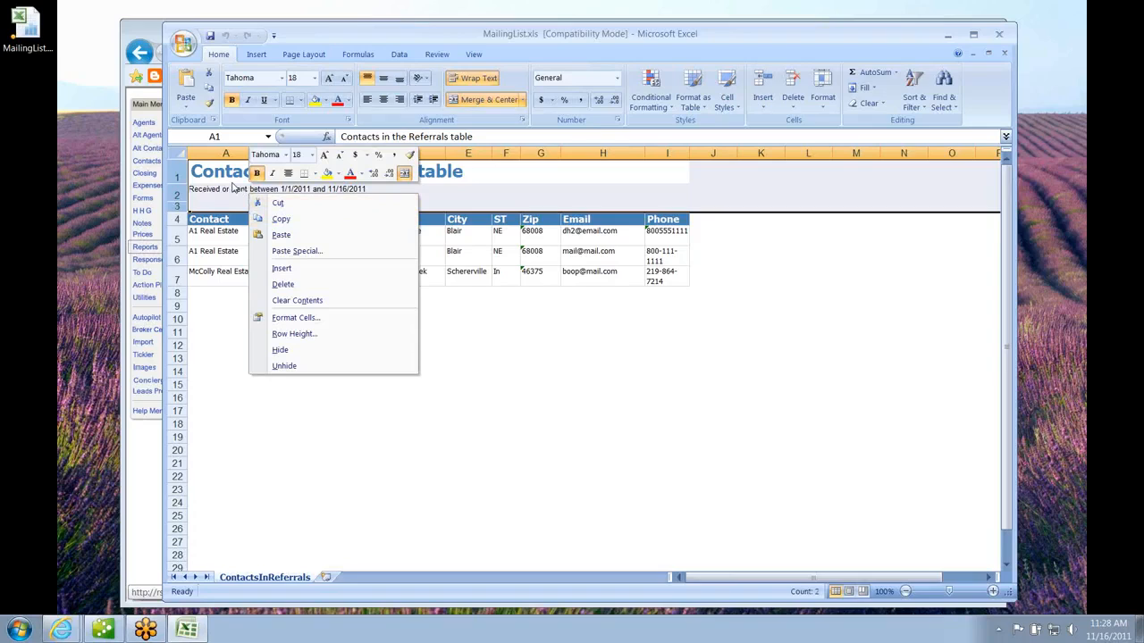
pyautogui.click(284, 284)
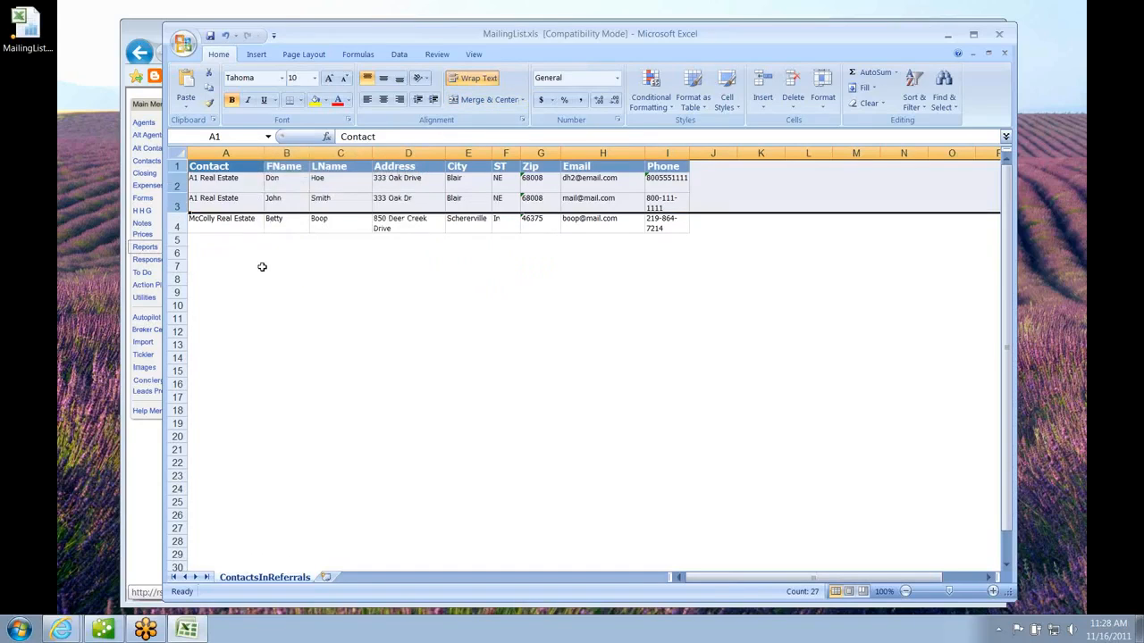
pyautogui.click(239, 263)
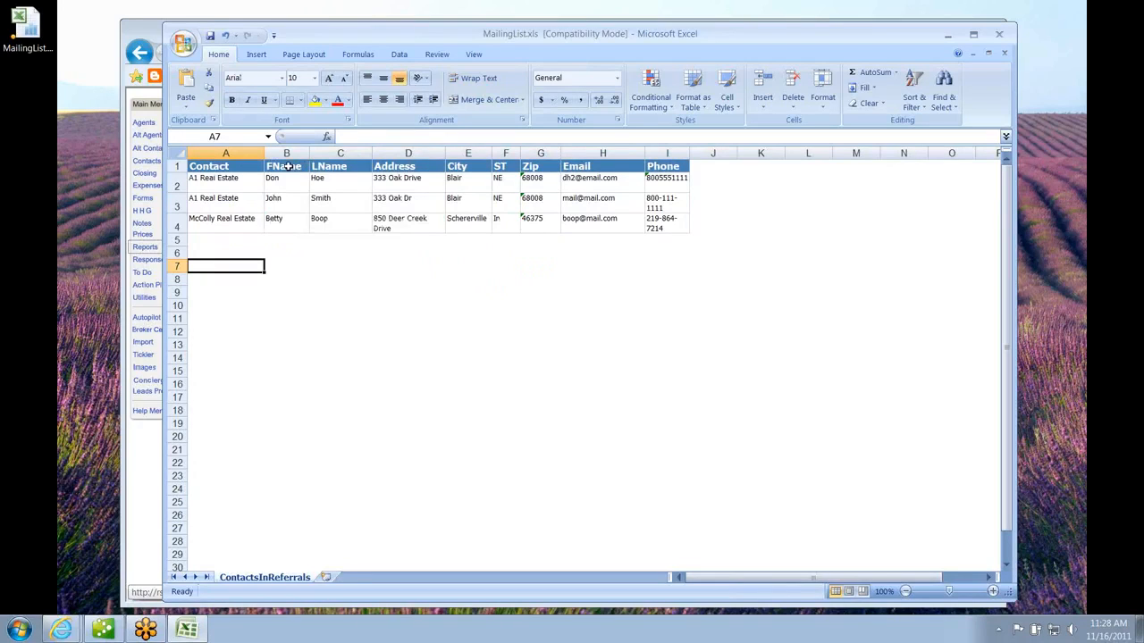
pyautogui.click(1000, 36)
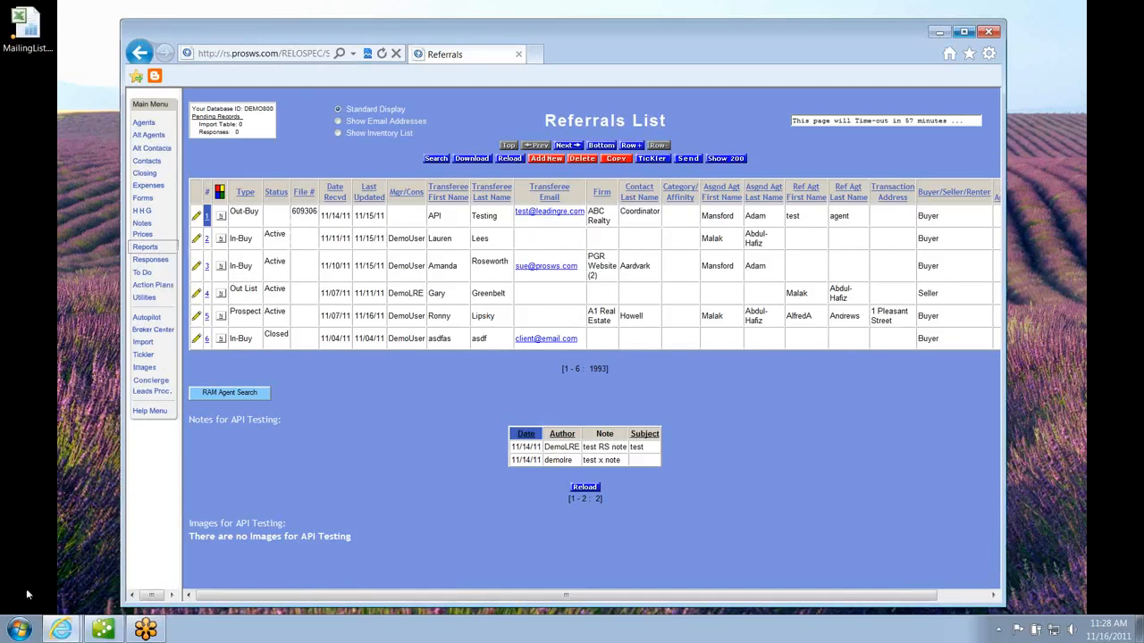
# - Switch to Microsoft Word 2007 and start the Step by Step Mail Merge Wizard in a blank document
pyautogui.click(18, 633)
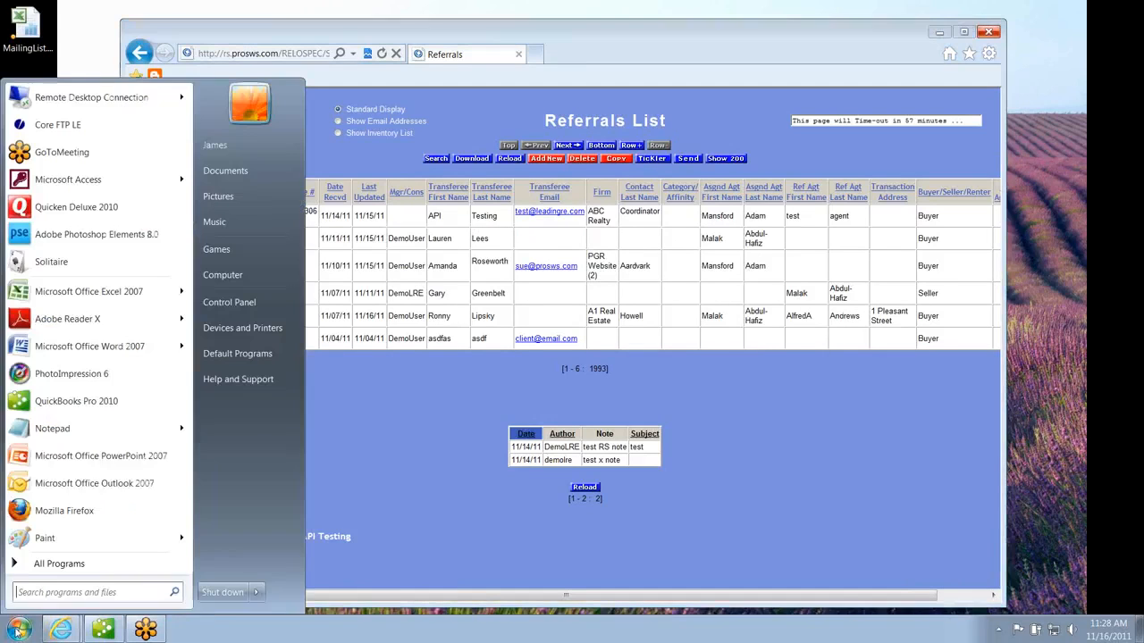
pyautogui.click(93, 347)
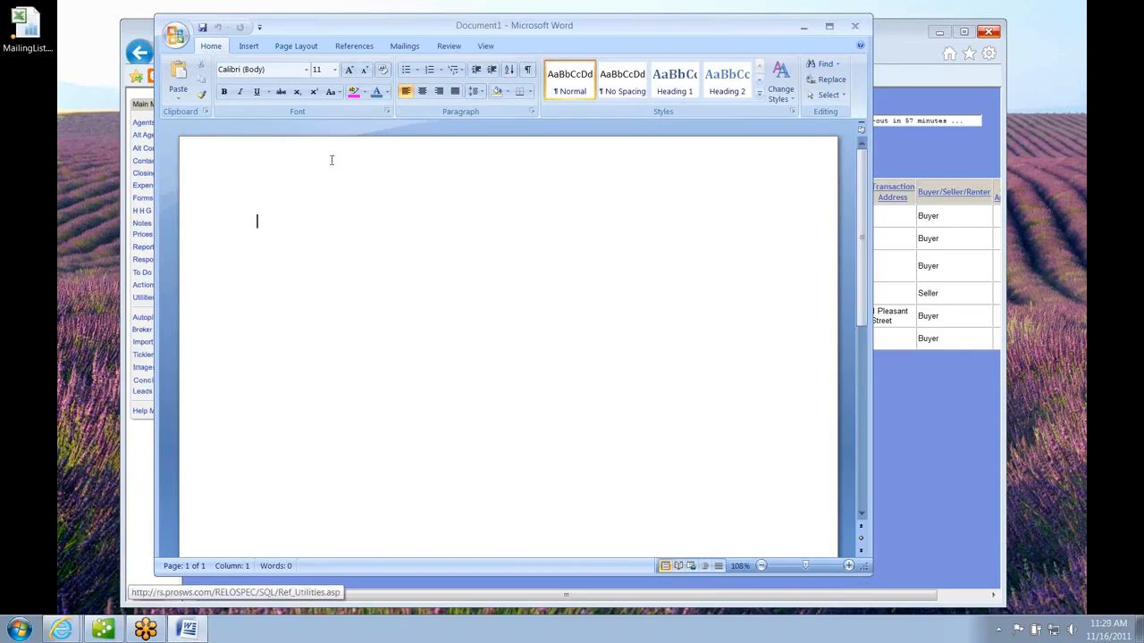
pyautogui.click(404, 47)
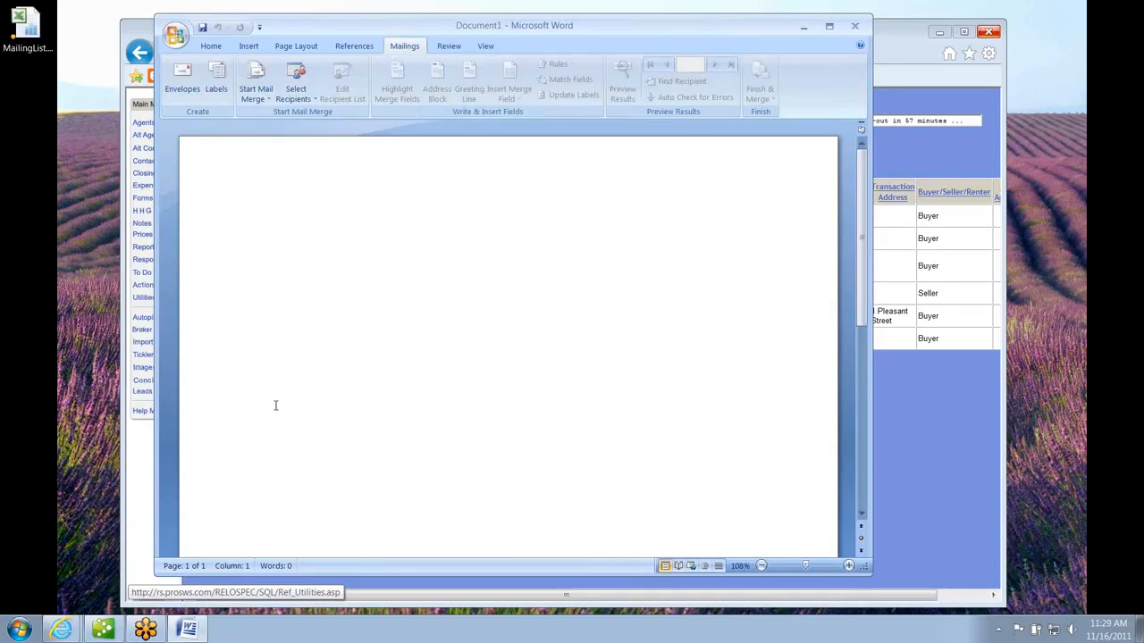
pyautogui.click(263, 98)
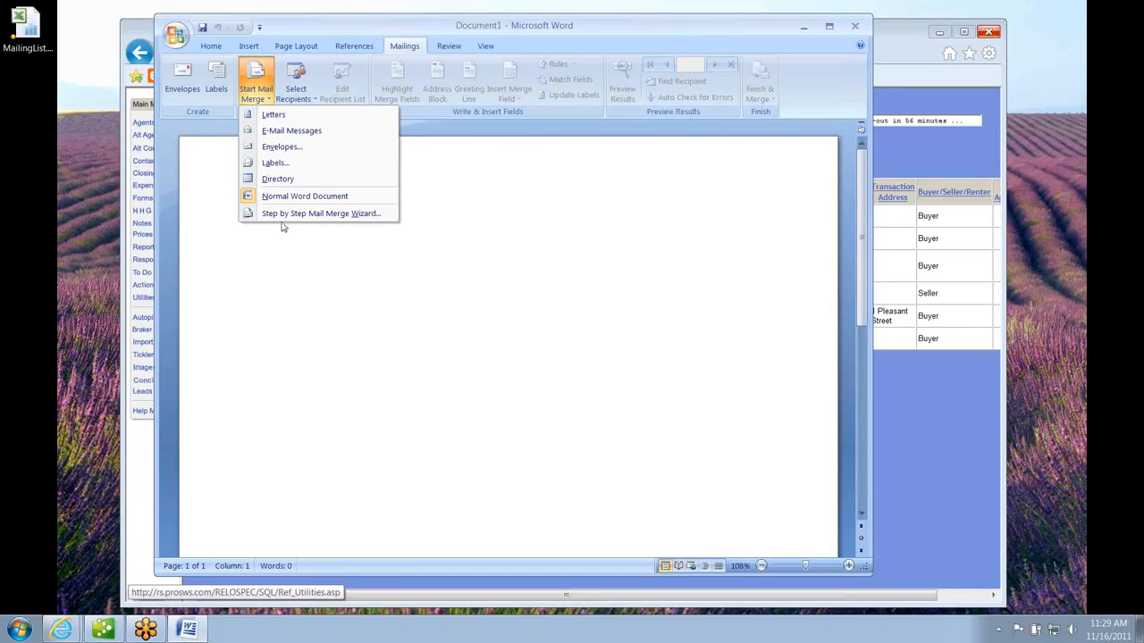
pyautogui.click(349, 215)
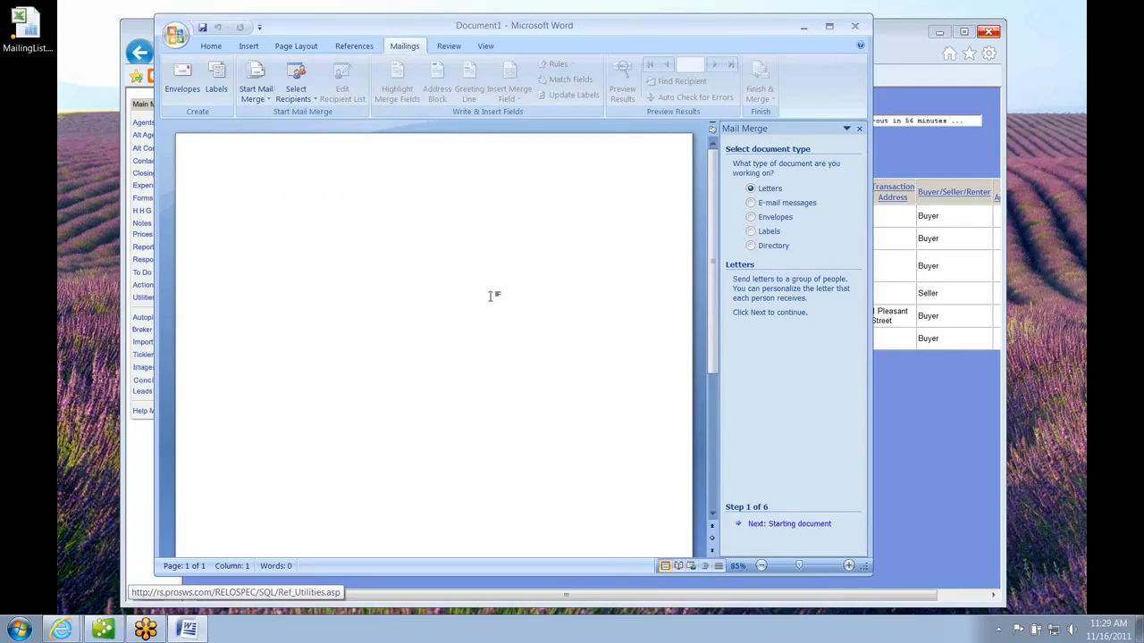
# - Choose Envelopes as the mail merge document type and set the envelope size to Size 10 (4 1/8 x 9 1/2 in)
pyautogui.click(751, 217)
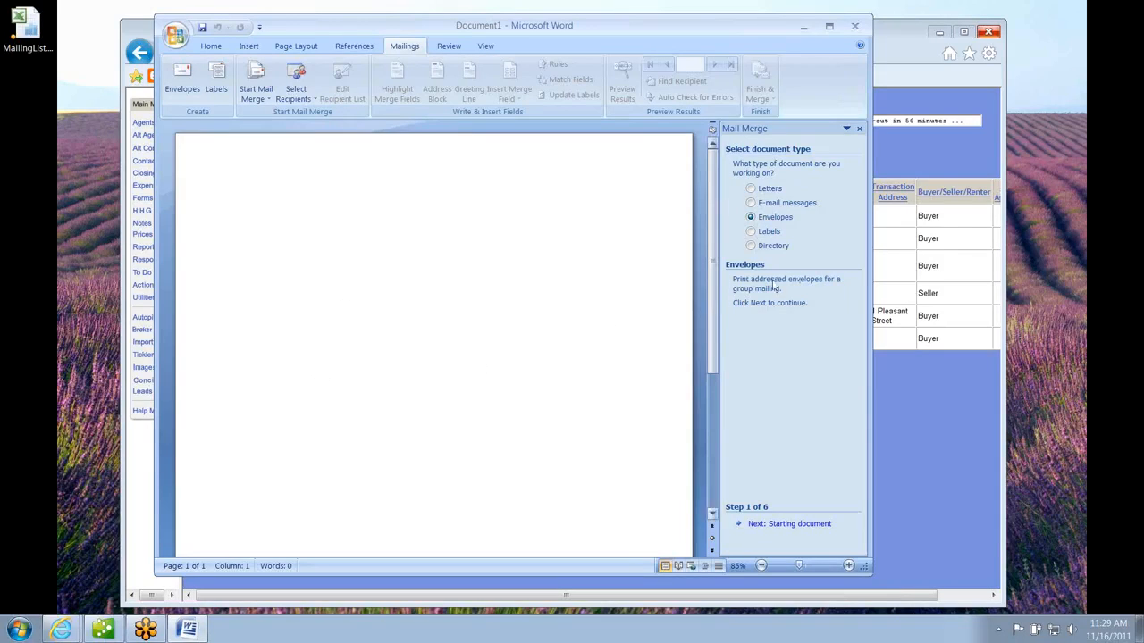
pyautogui.click(789, 524)
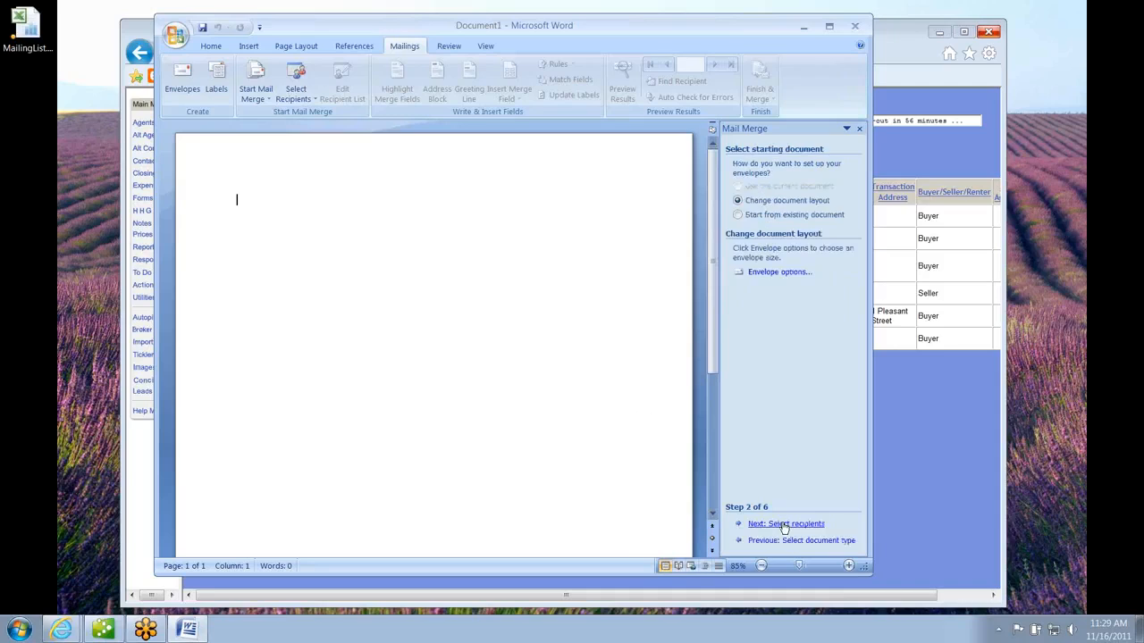
pyautogui.click(773, 273)
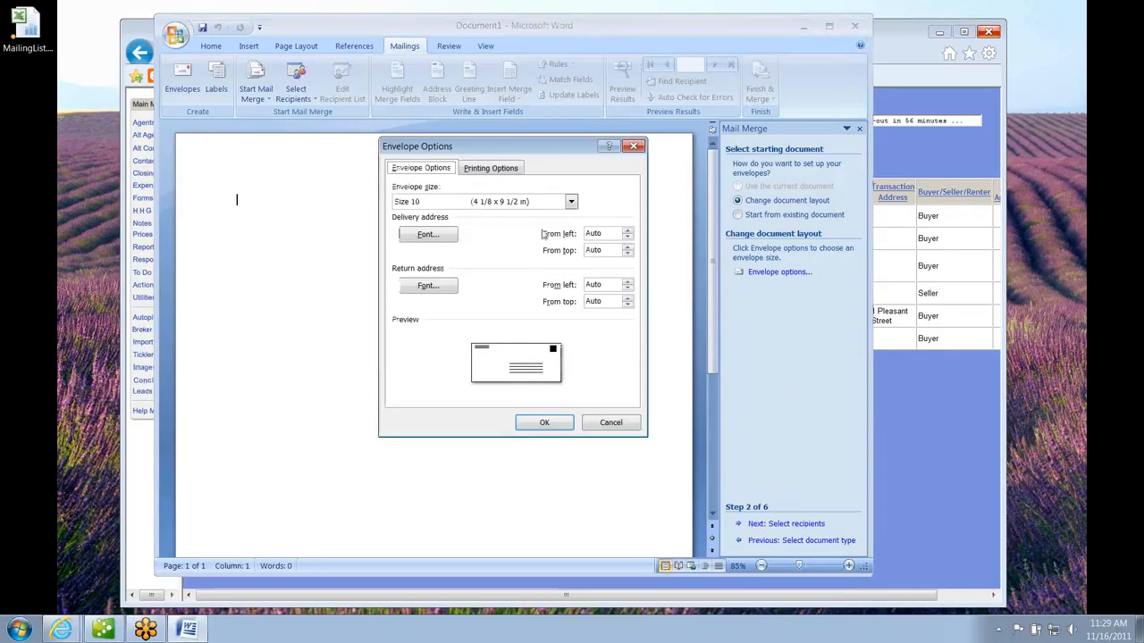
pyautogui.click(570, 202)
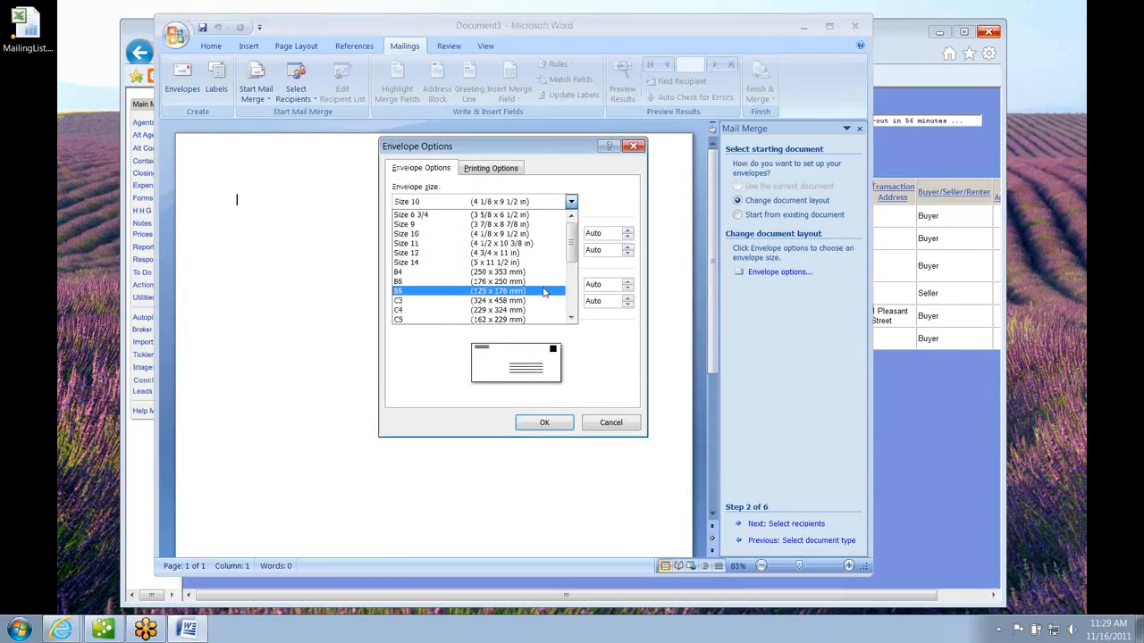
pyautogui.click(541, 234)
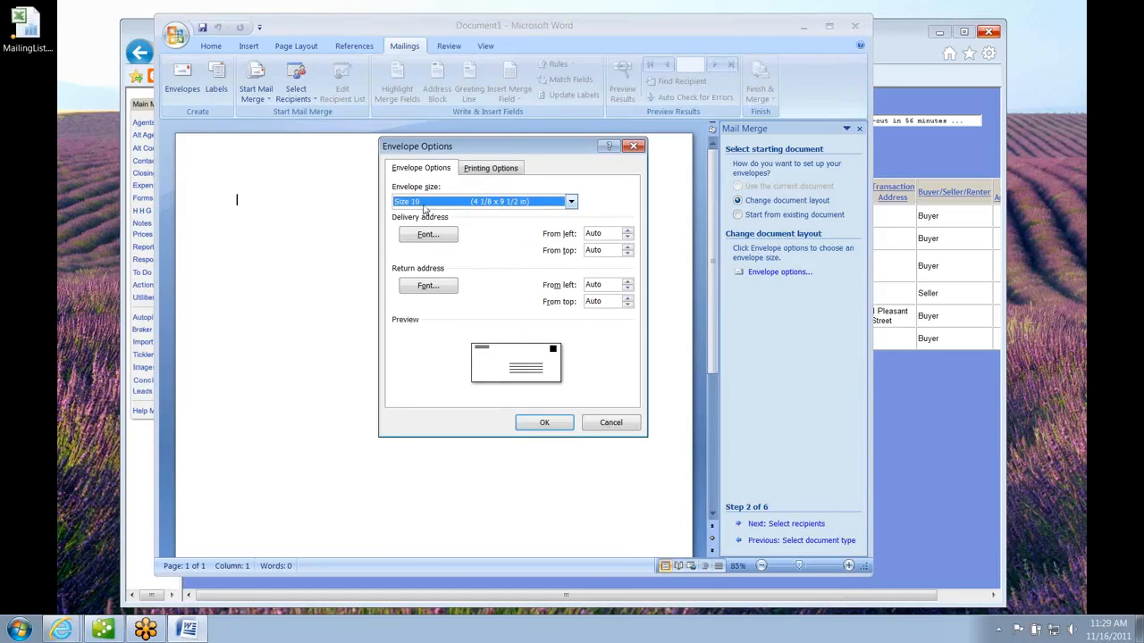
pyautogui.click(539, 423)
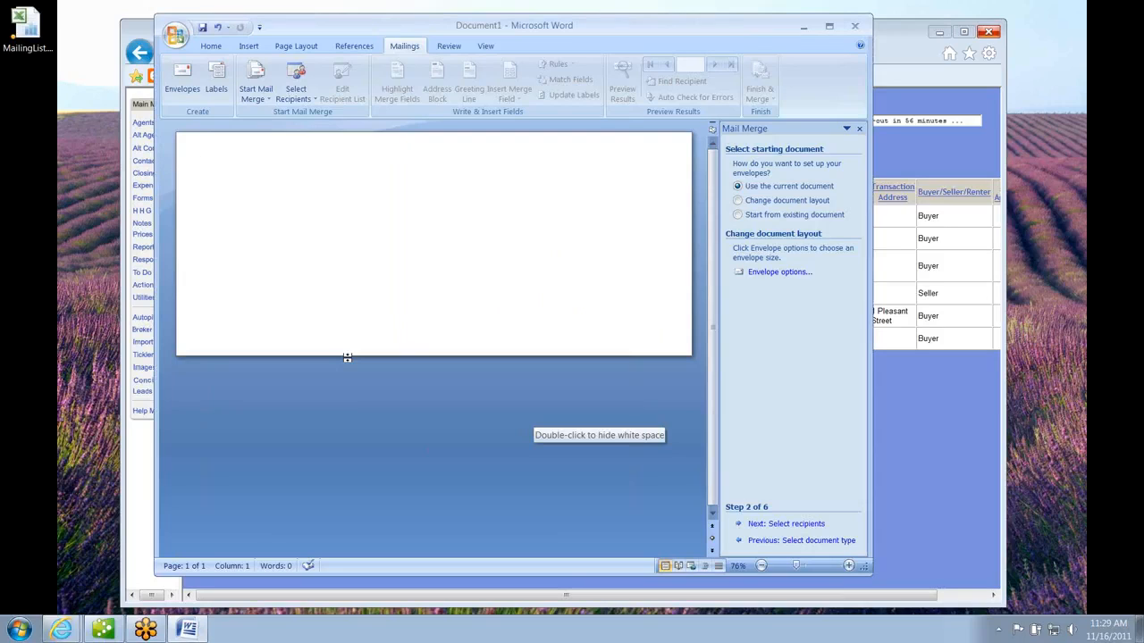
# - Enter My Company with its street and city lines as the return address, and place the cursor in the delivery address area
pyautogui.write('My')
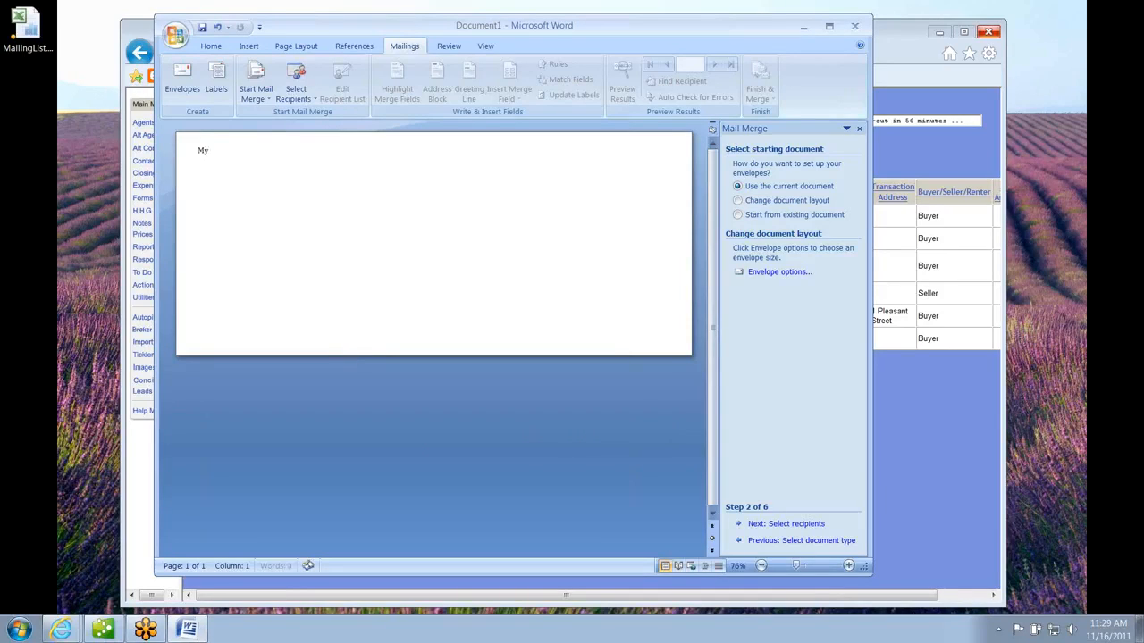
pyautogui.write(' Company')
pyautogui.press('Return')
pyautogui.write('123')
pyautogui.write(' Elam')
pyautogui.press('BackSpace')
pyautogui.press('BackSpace')
pyautogui.write('m Street')
pyautogui.press('Return')
pyautogui.write('Chicago IL 60601')
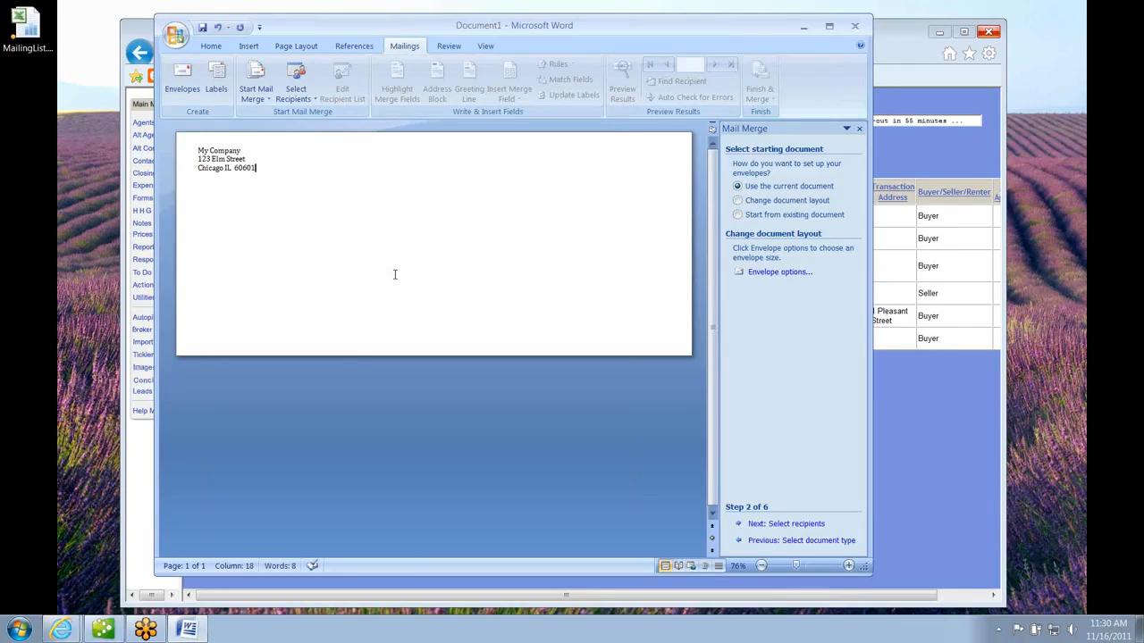
pyautogui.click(441, 277)
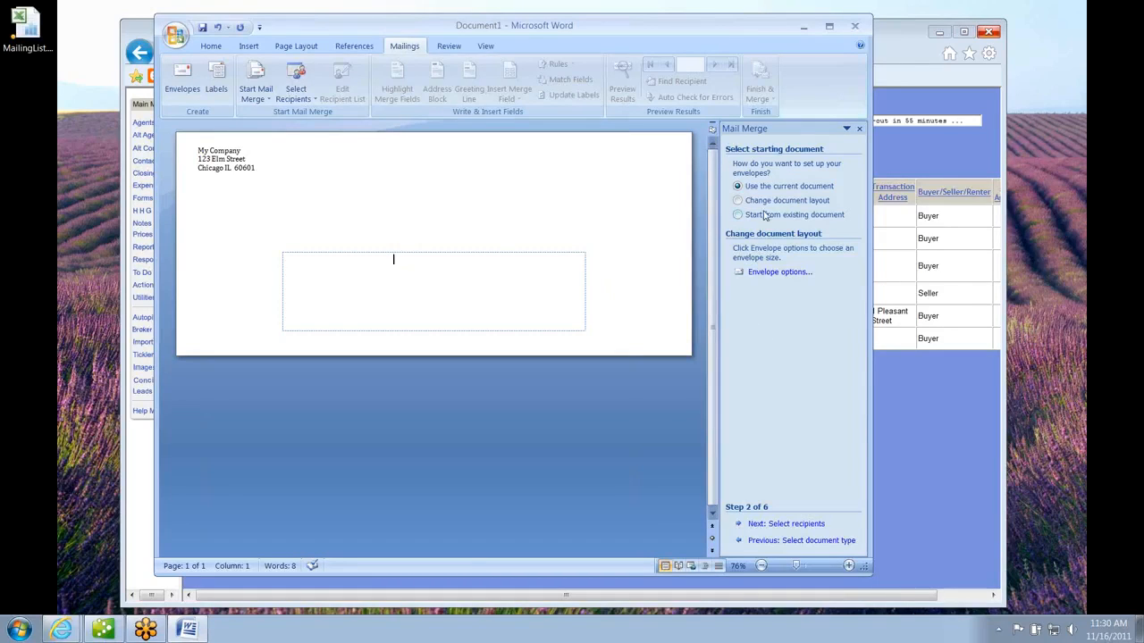
# - Use the ContactsInReferrals$ table of MailingList.xls on the Desktop as the recipient list, keep all recipients, and continue to arranging the envelope
pyautogui.click(786, 525)
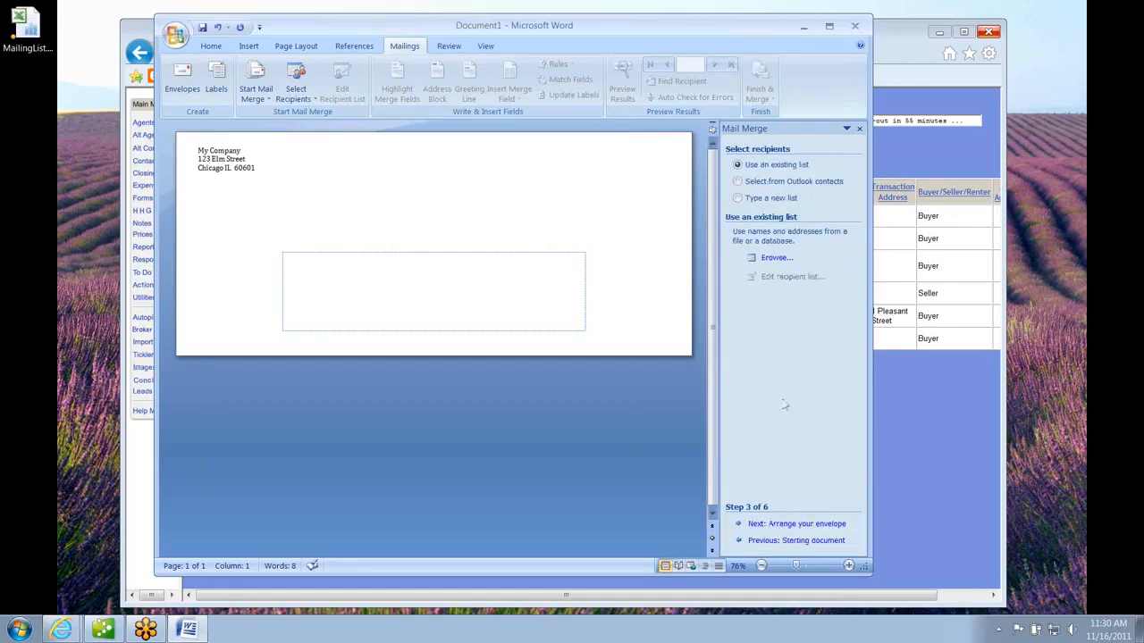
pyautogui.click(774, 257)
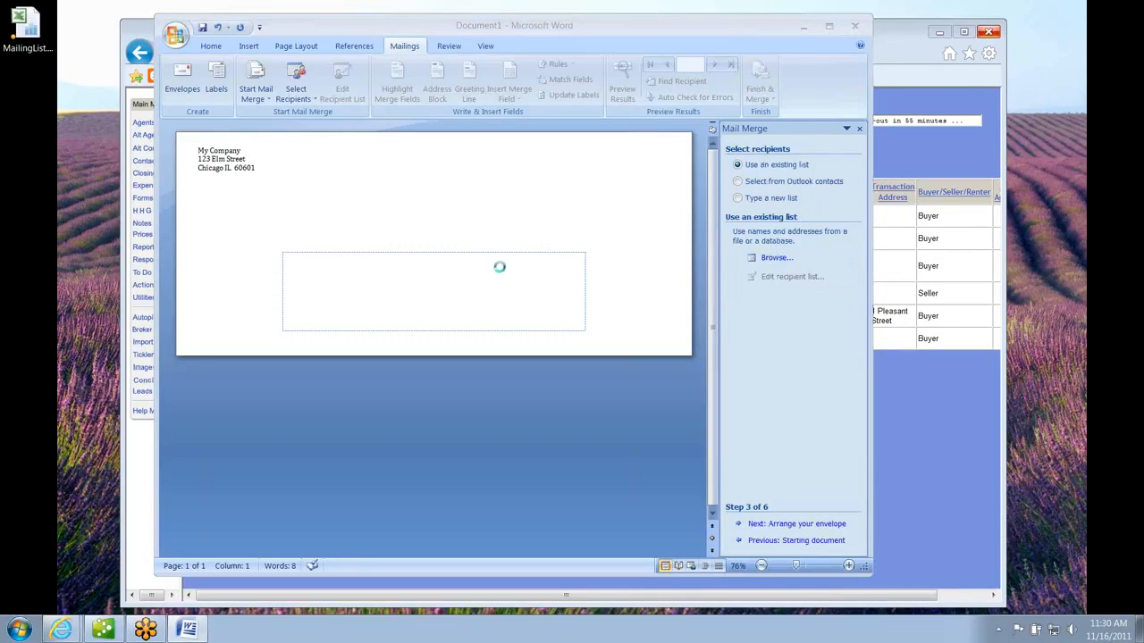
pyautogui.scroll(-2, 224, 174)
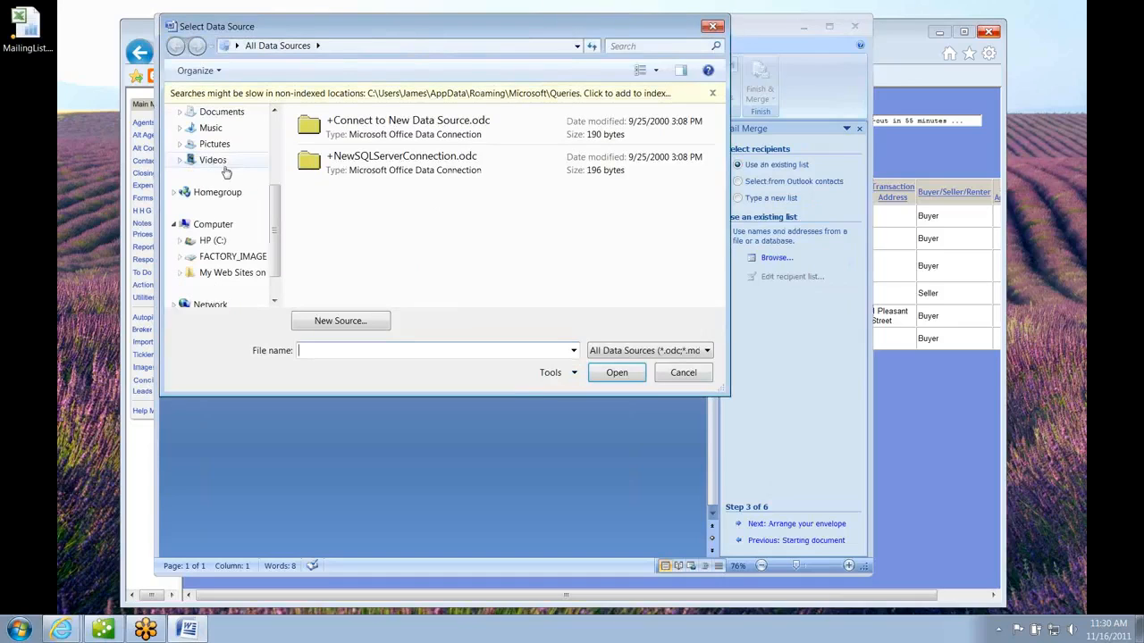
pyautogui.scroll(3, 224, 164)
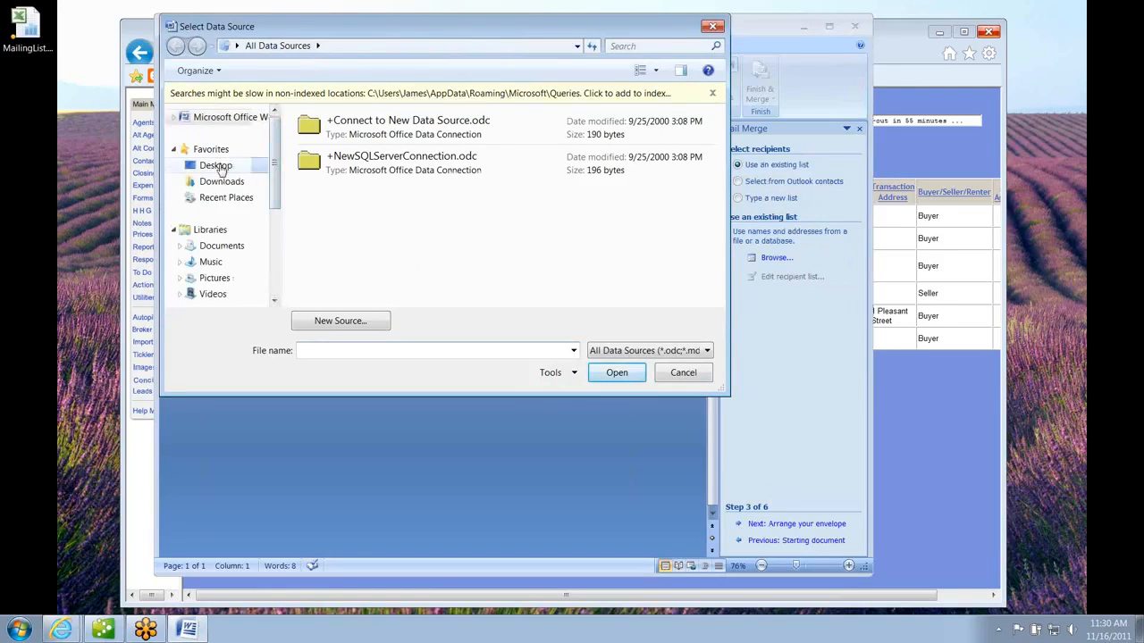
pyautogui.click(220, 163)
pyautogui.click(578, 193)
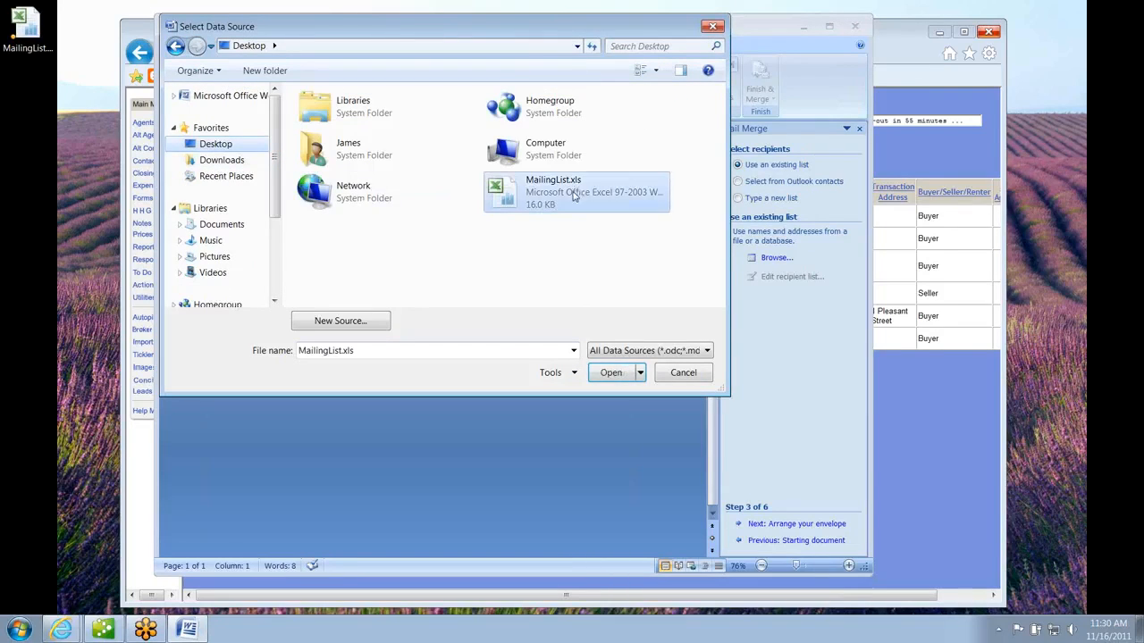
pyautogui.click(611, 373)
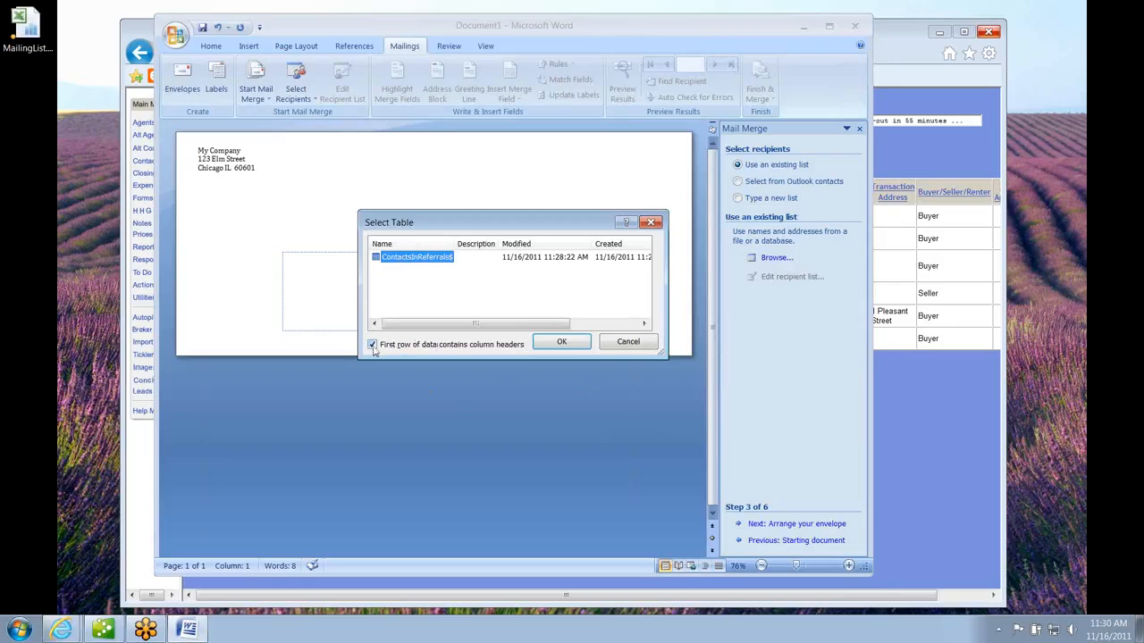
pyautogui.click(561, 342)
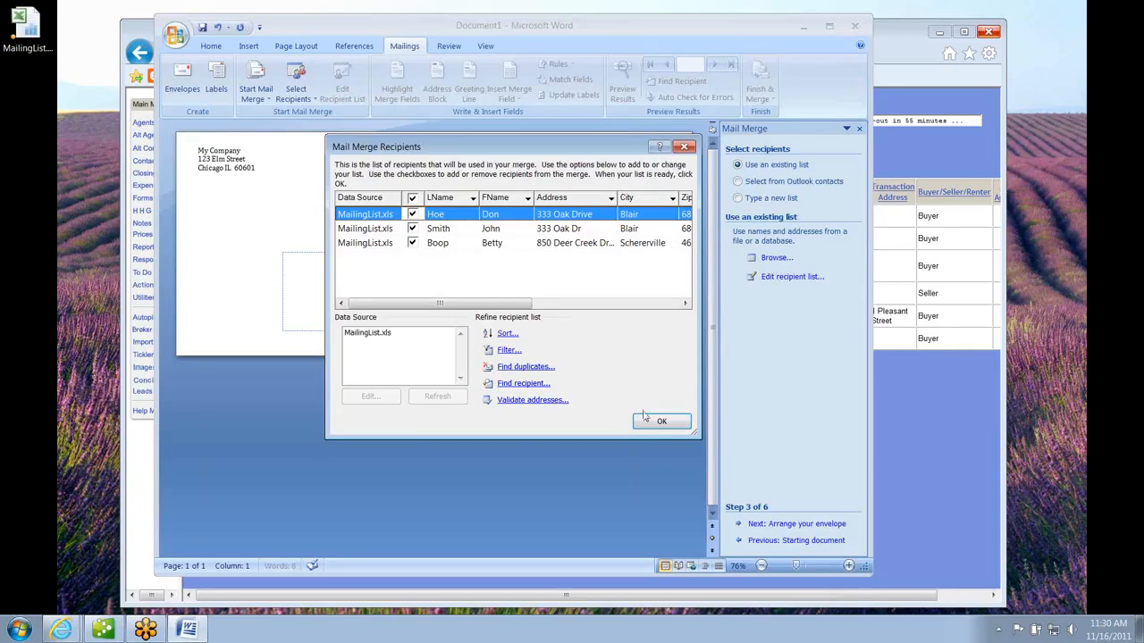
pyautogui.click(668, 420)
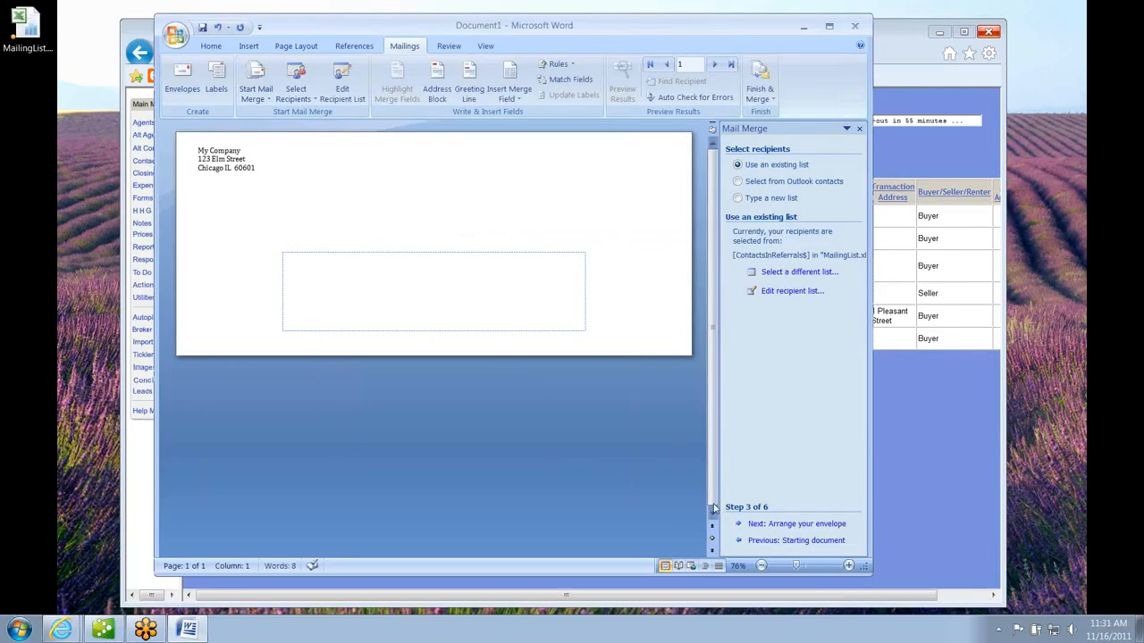
pyautogui.click(792, 526)
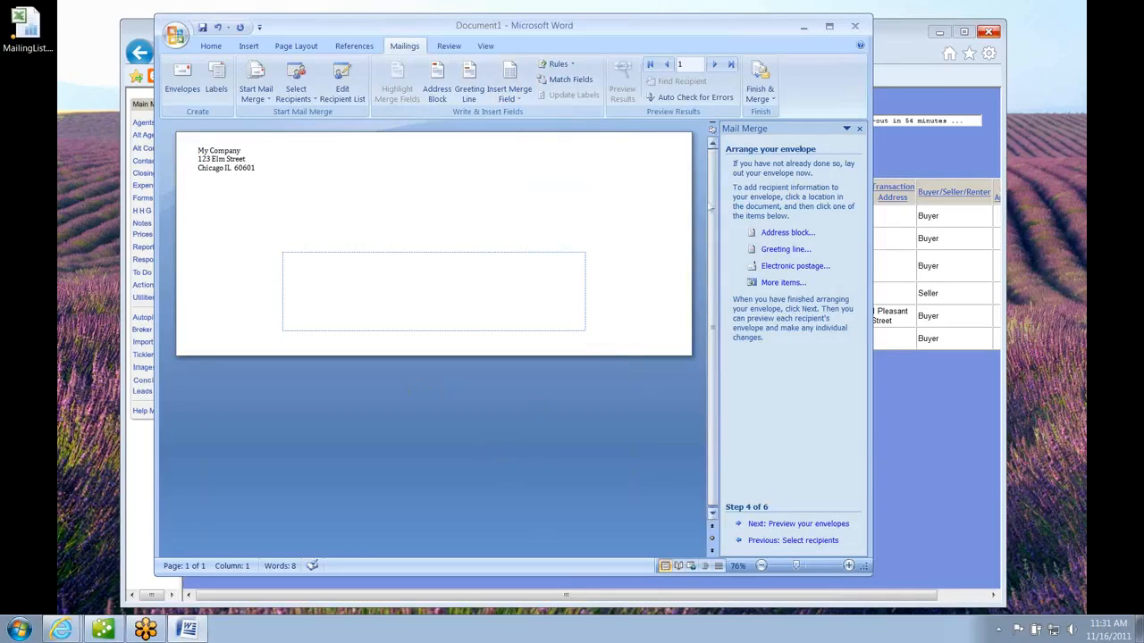
# - Try the default address block in the delivery address area and delete it again
pyautogui.click(780, 233)
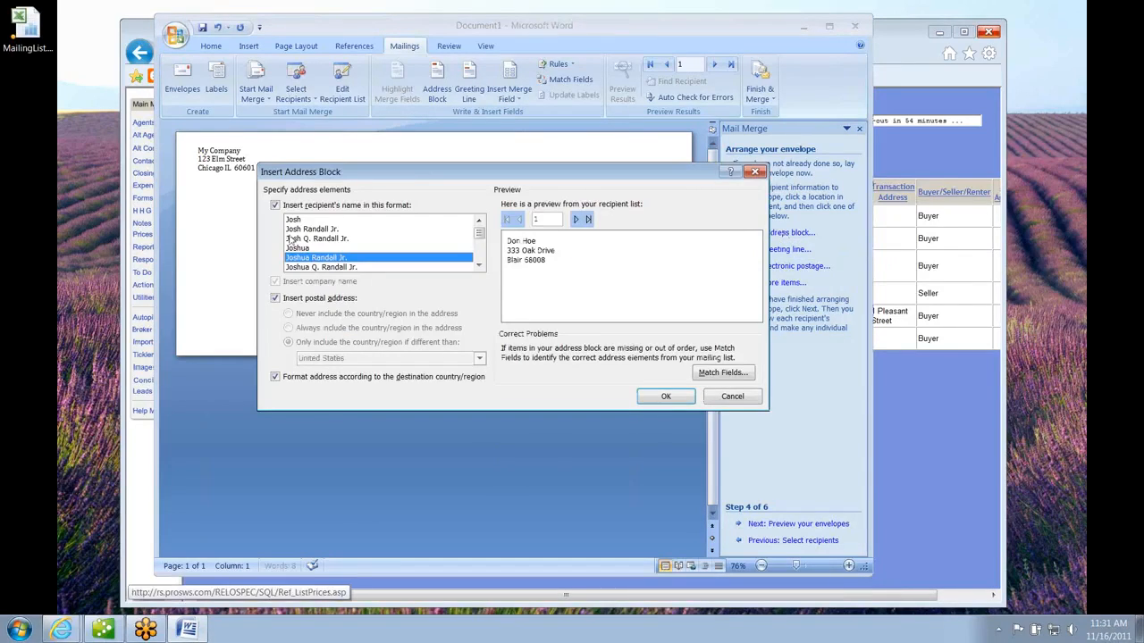
pyautogui.click(664, 396)
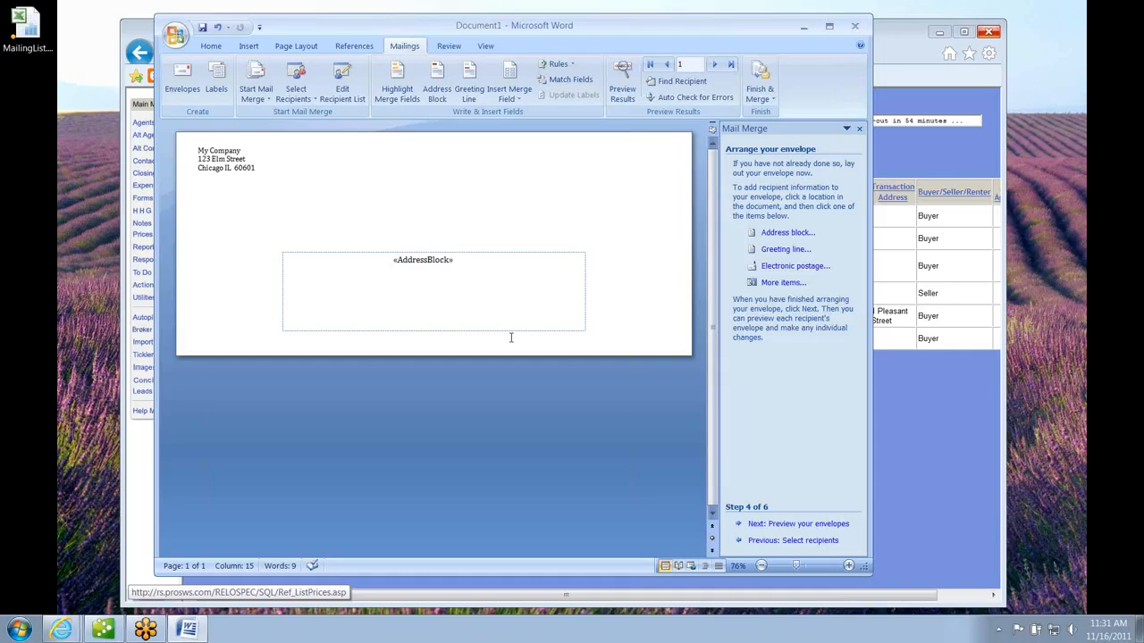
pyautogui.press('BackSpace')
pyautogui.press('BackSpace')
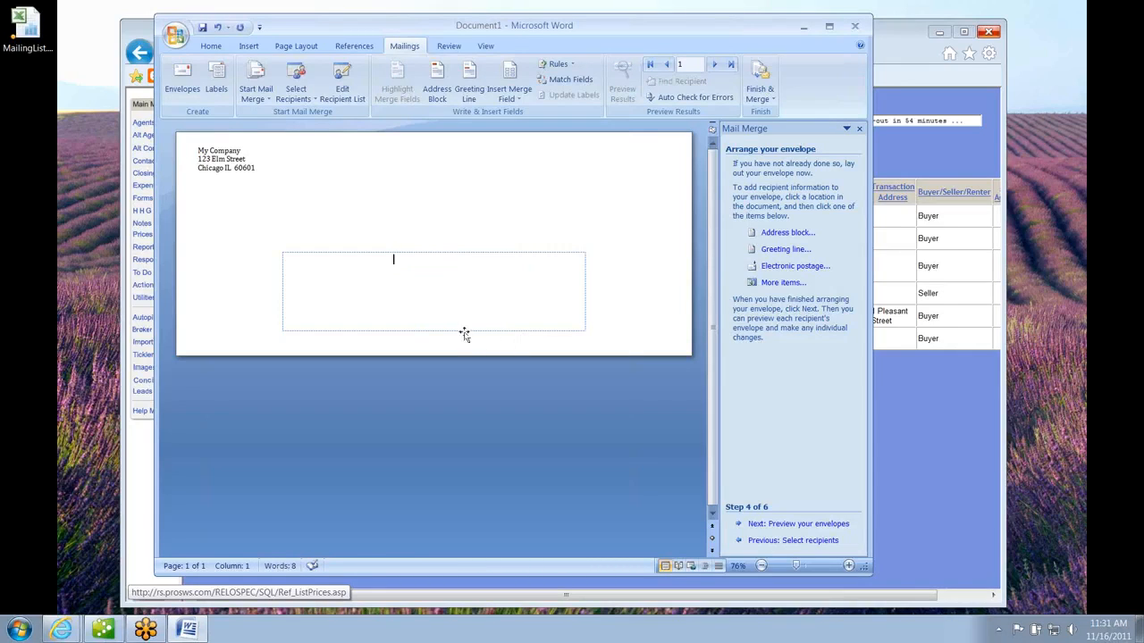
# - Insert the Contact merge field on the first delivery address line and FName and LName on the second
pyautogui.click(516, 100)
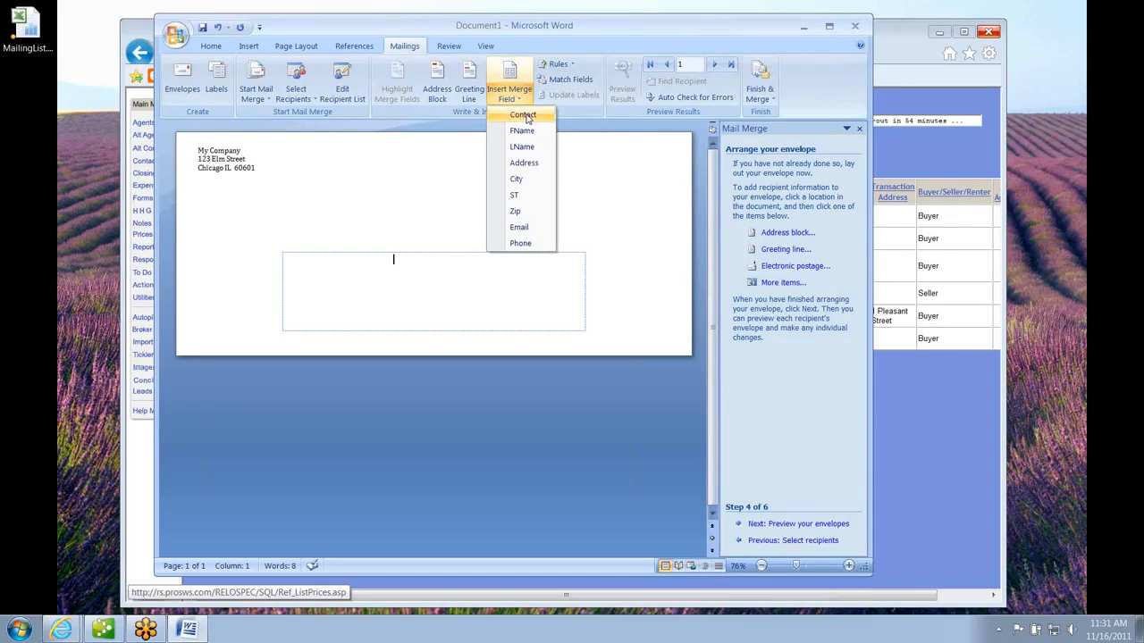
pyautogui.click(525, 116)
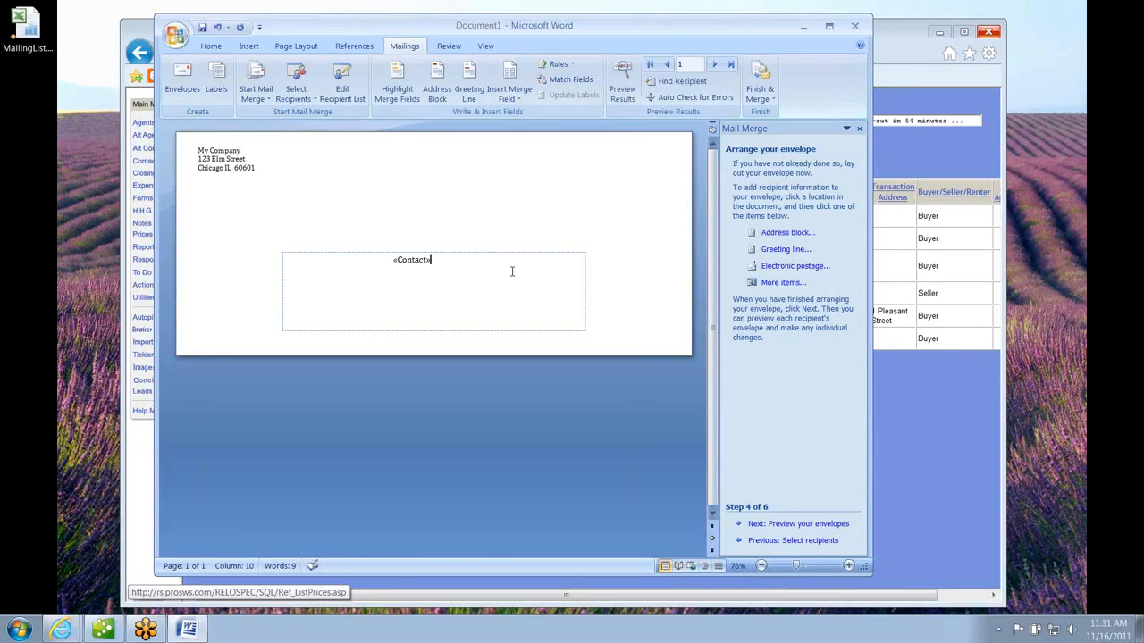
pyautogui.press('Return')
pyautogui.click(510, 97)
pyautogui.click(522, 131)
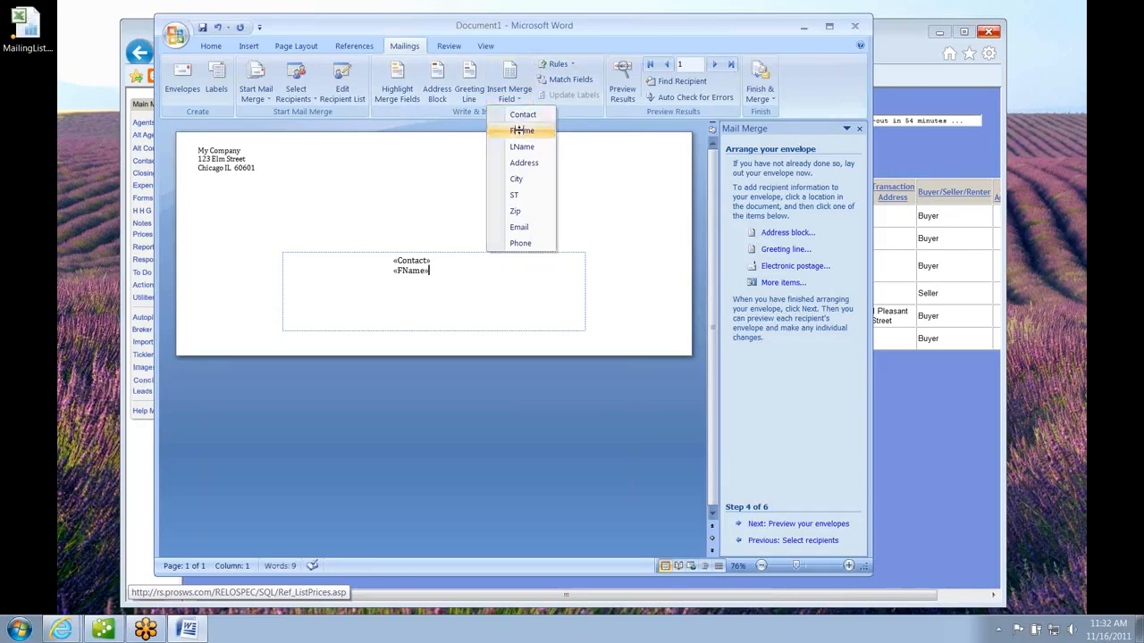
pyautogui.click(509, 96)
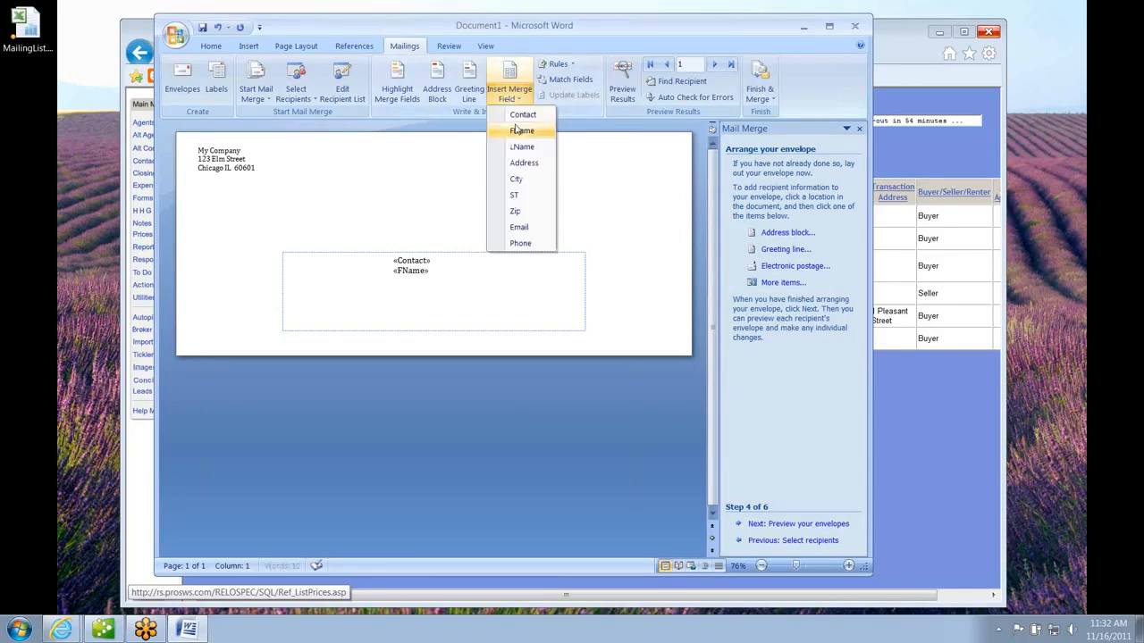
pyautogui.click(522, 145)
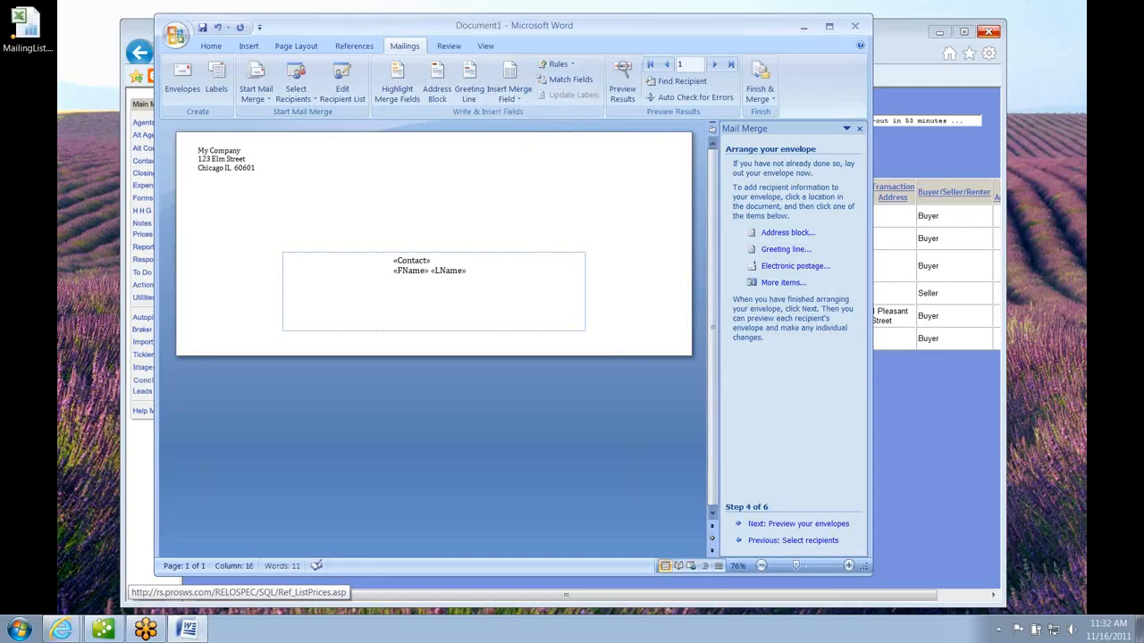
# - Add the Address merge field on the third delivery line and City, ST and Zip on the fourth
pyautogui.click(510, 96)
pyautogui.click(524, 162)
pyautogui.press('Return')
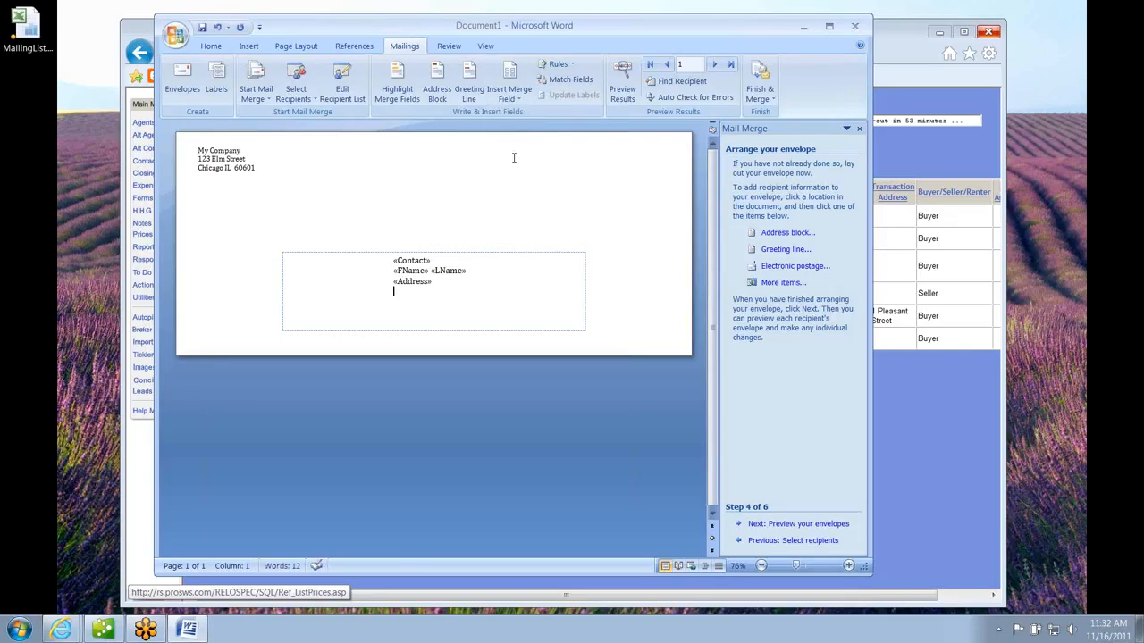
pyautogui.click(509, 97)
pyautogui.click(523, 181)
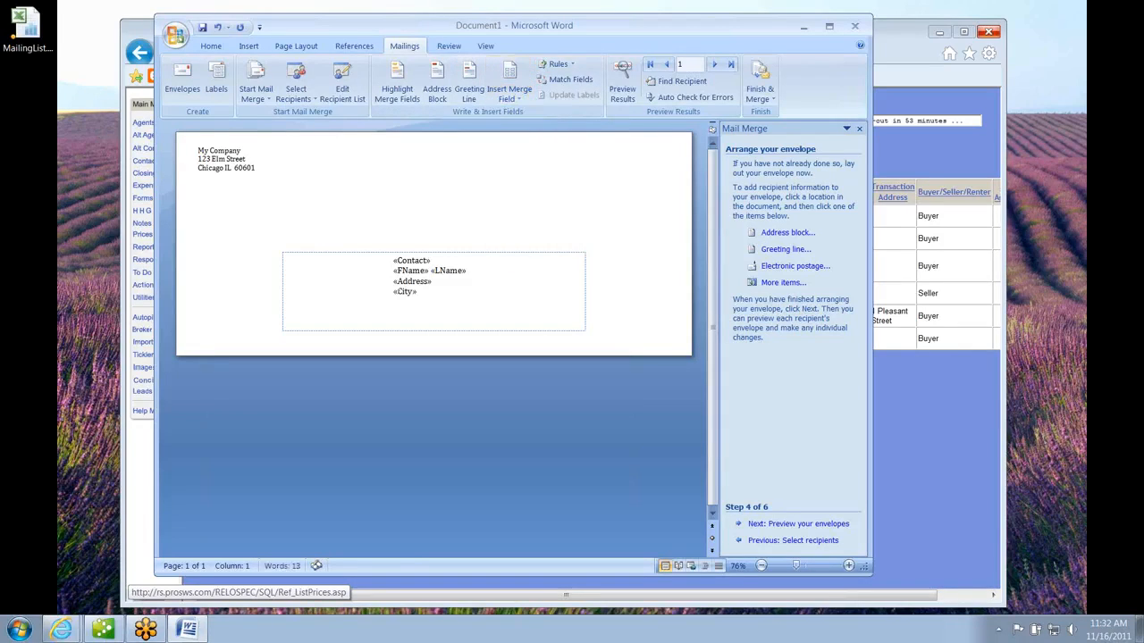
pyautogui.click(509, 96)
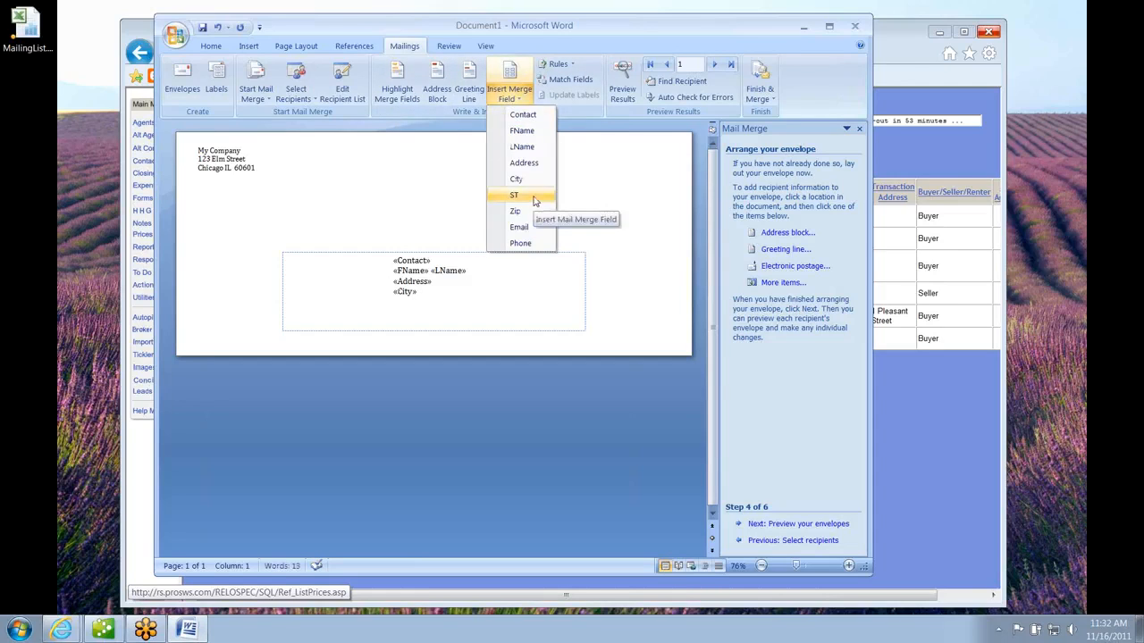
pyautogui.click(527, 195)
pyautogui.click(509, 97)
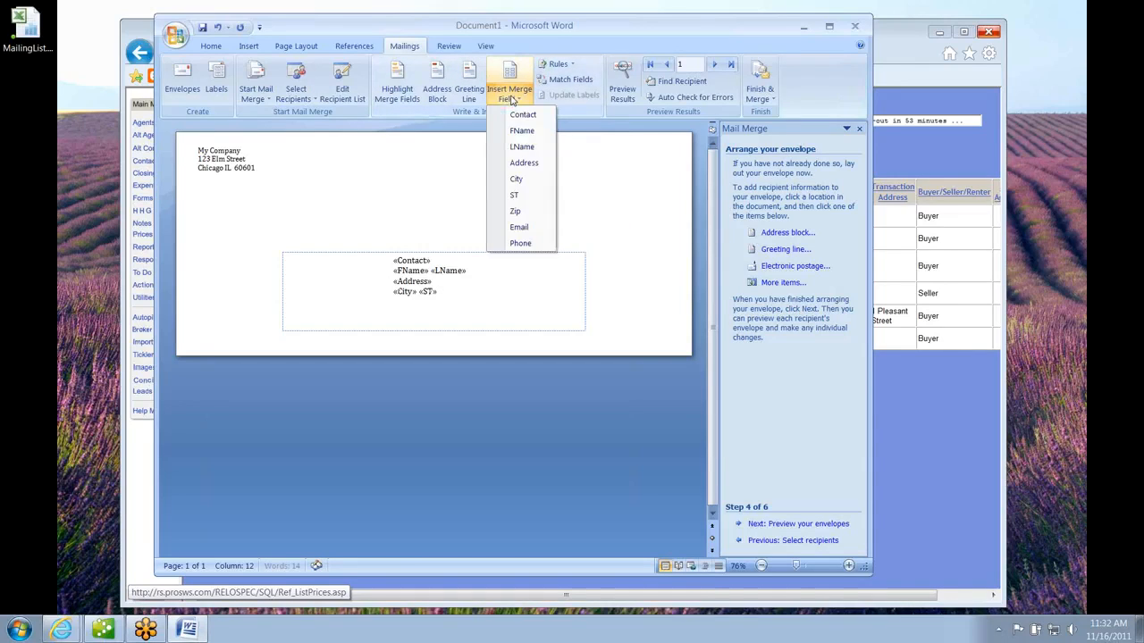
pyautogui.click(523, 210)
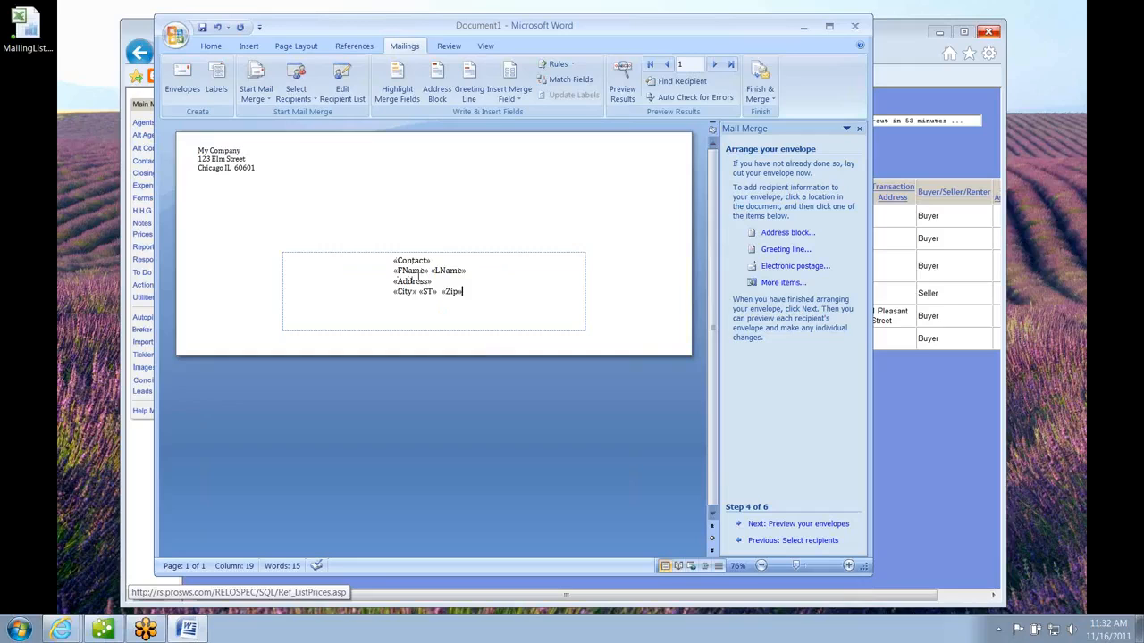
# - Preview the envelopes, complete the merge, and merge all records into a new document of individual envelopes
pyautogui.click(791, 526)
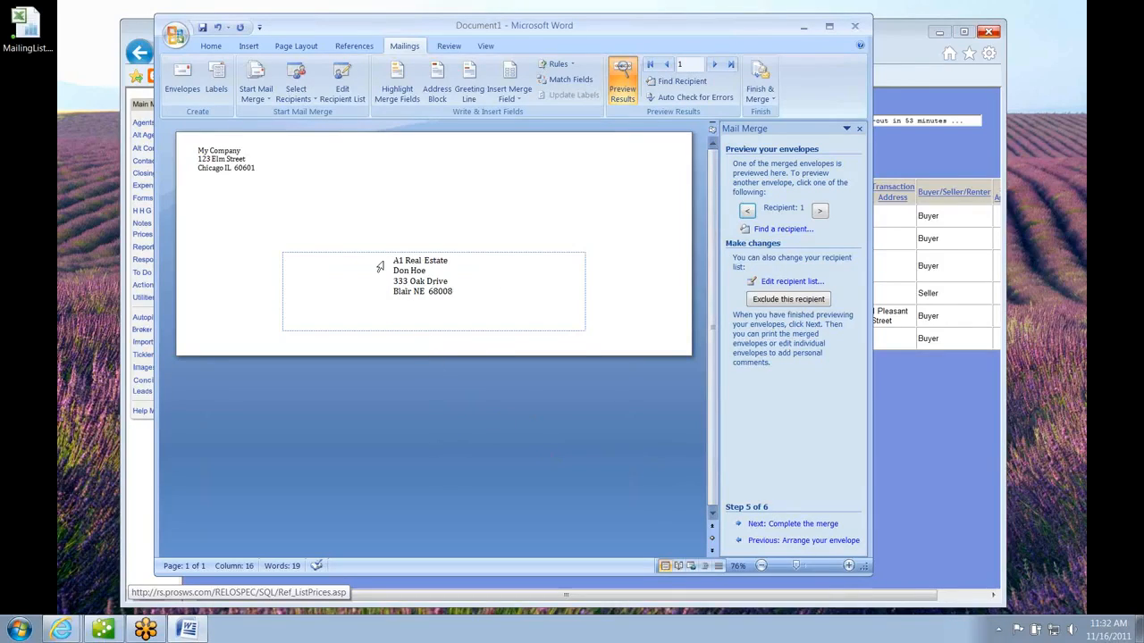
pyautogui.click(792, 525)
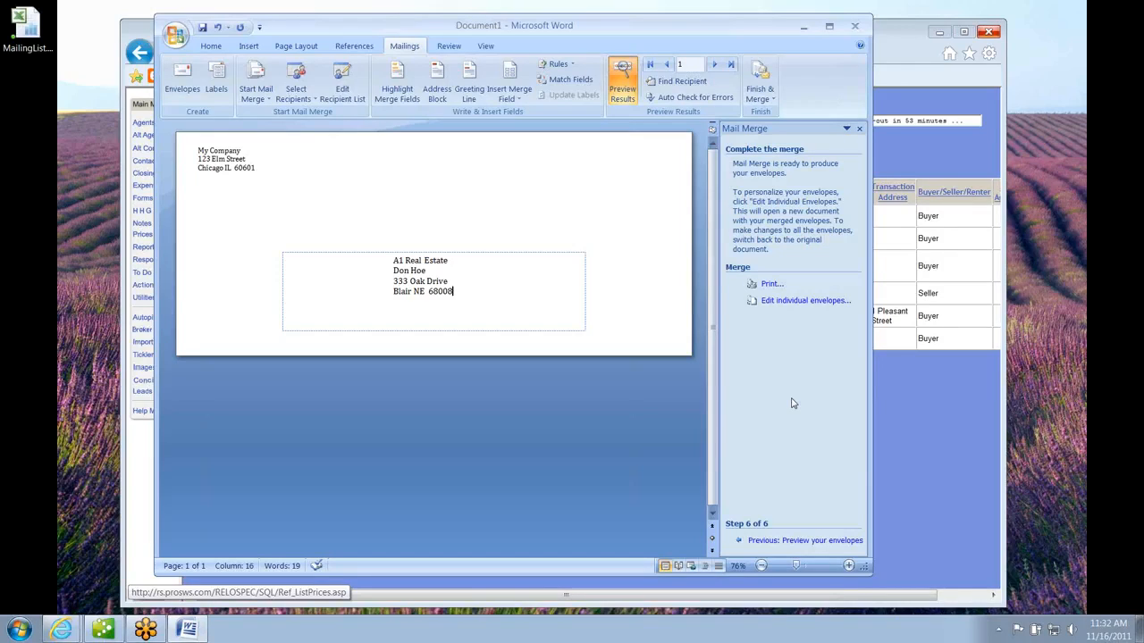
pyautogui.click(793, 302)
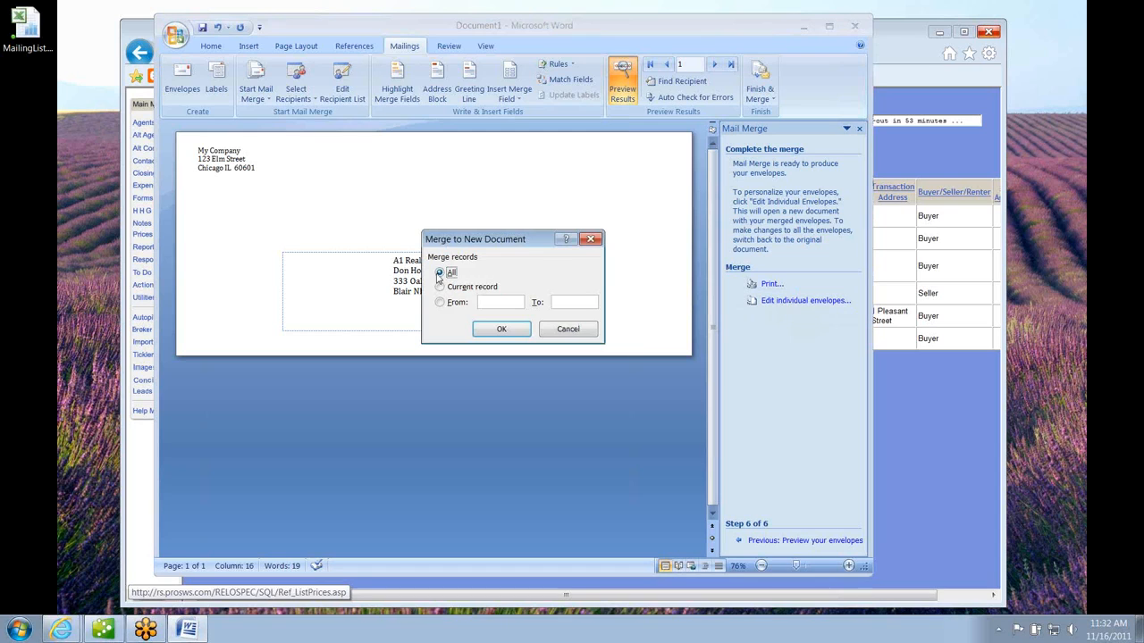
pyautogui.click(490, 330)
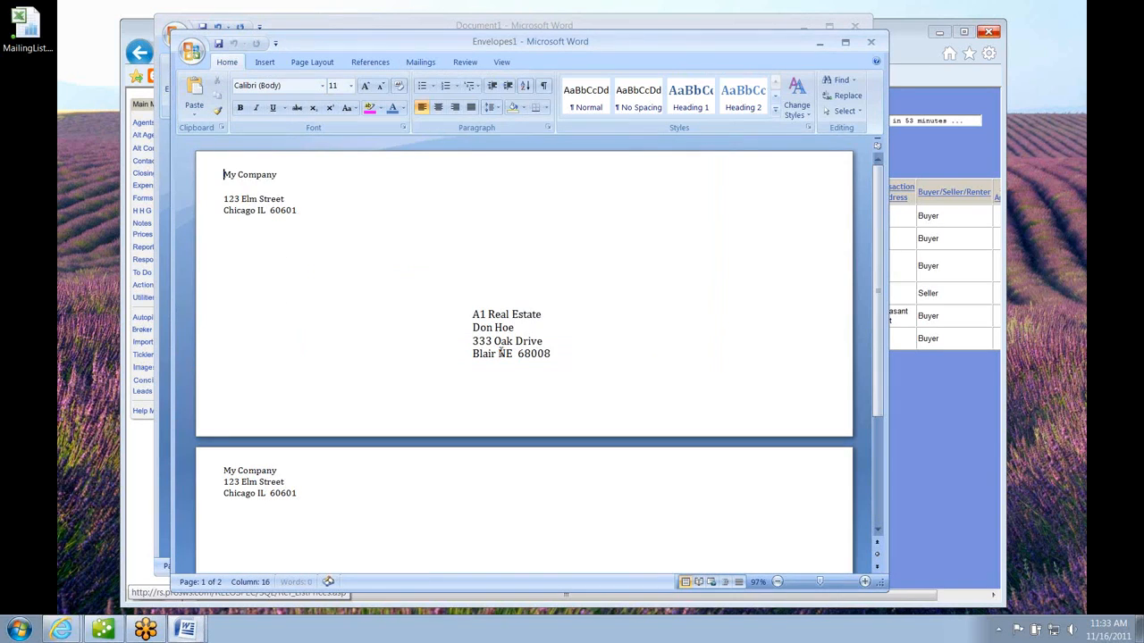
# - Review the return and delivery addresses on the merged envelopes, and switch back to the Referrals List in the browser
pyautogui.scroll(-4, 518, 380)
pyautogui.scroll(-5, 520, 383)
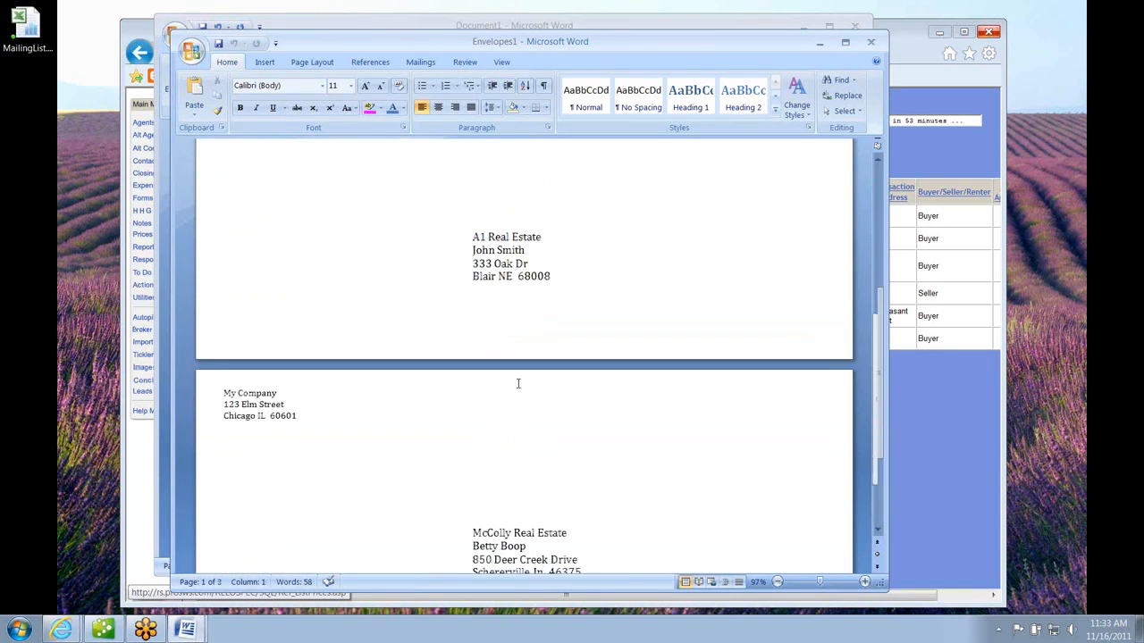
pyautogui.scroll(5, 513, 382)
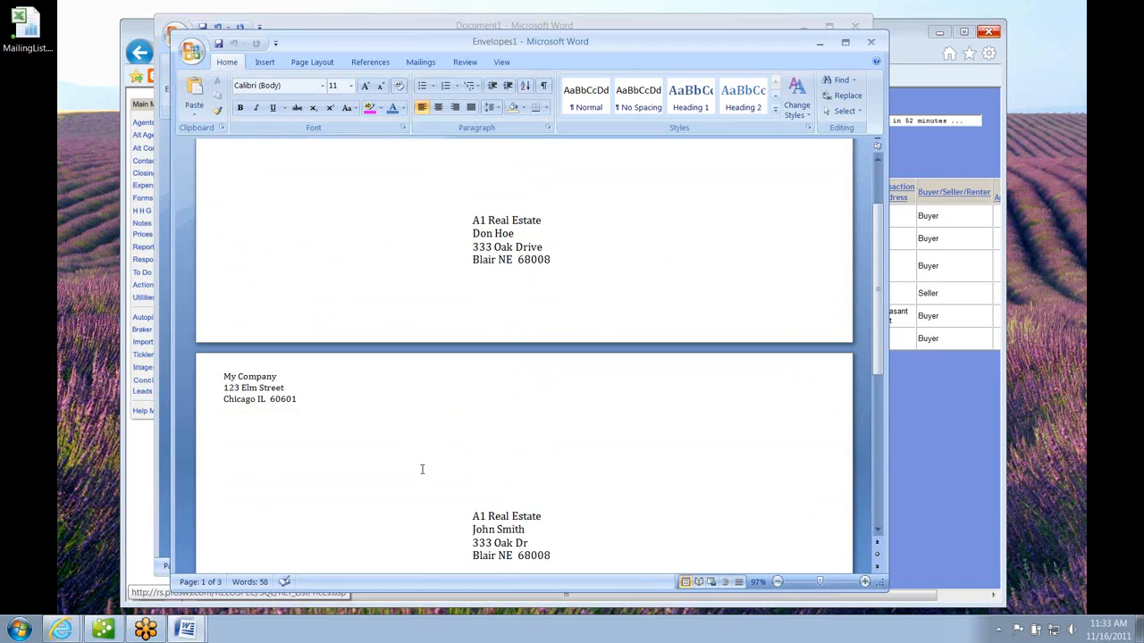
pyautogui.scroll(-2, 422, 469)
pyautogui.click(306, 270)
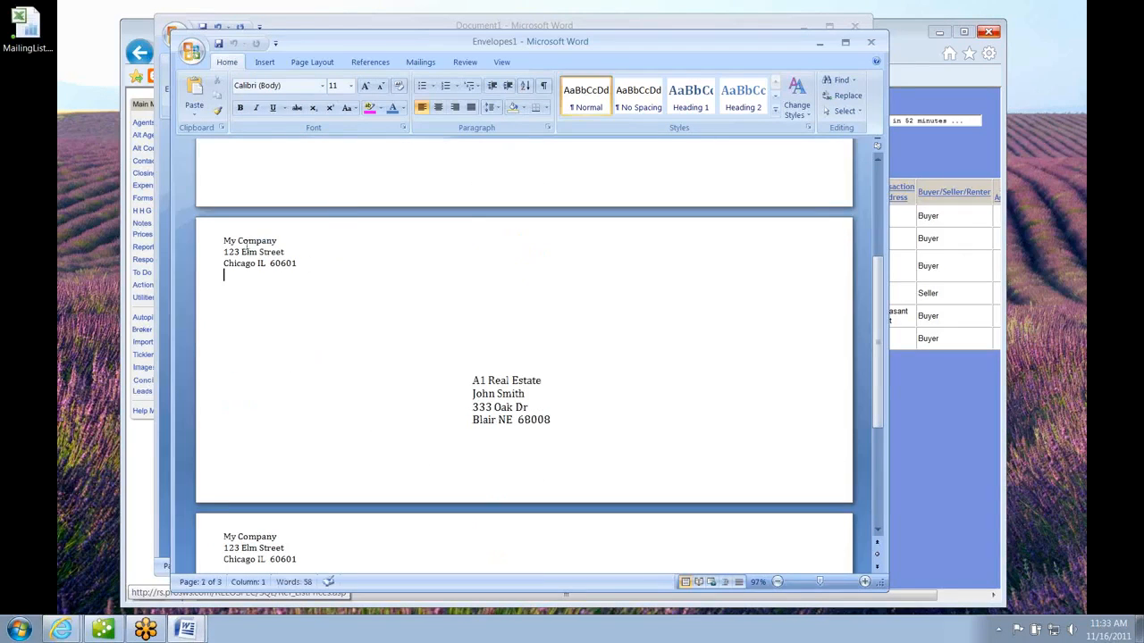
pyautogui.moveTo(243, 242); pyautogui.dragTo(258, 274)
pyautogui.click(416, 322)
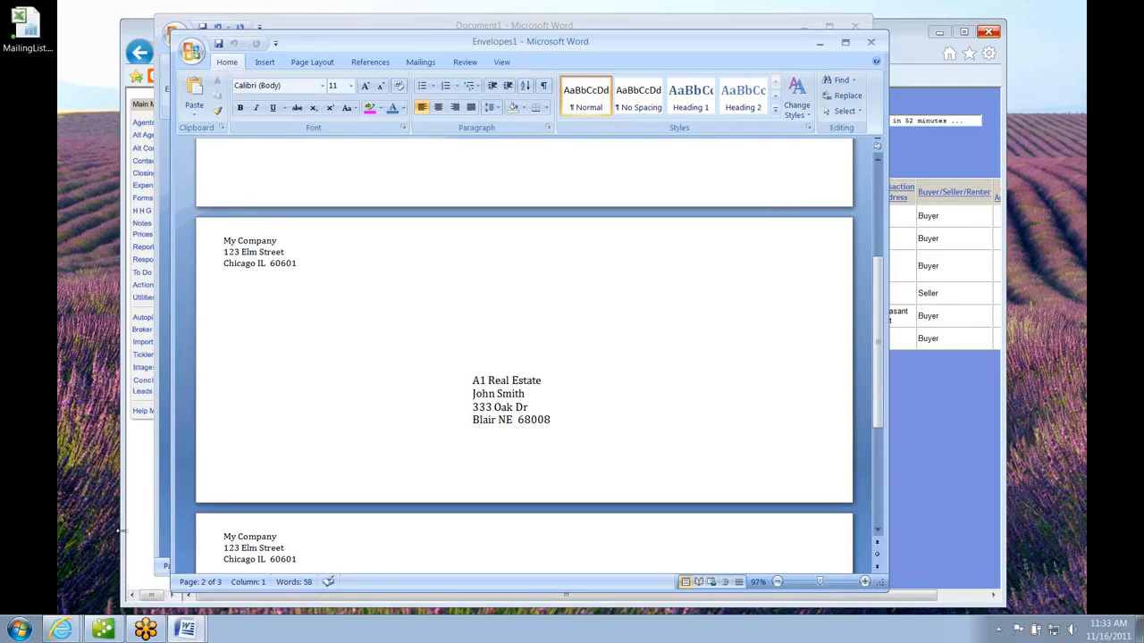
pyautogui.click(932, 416)
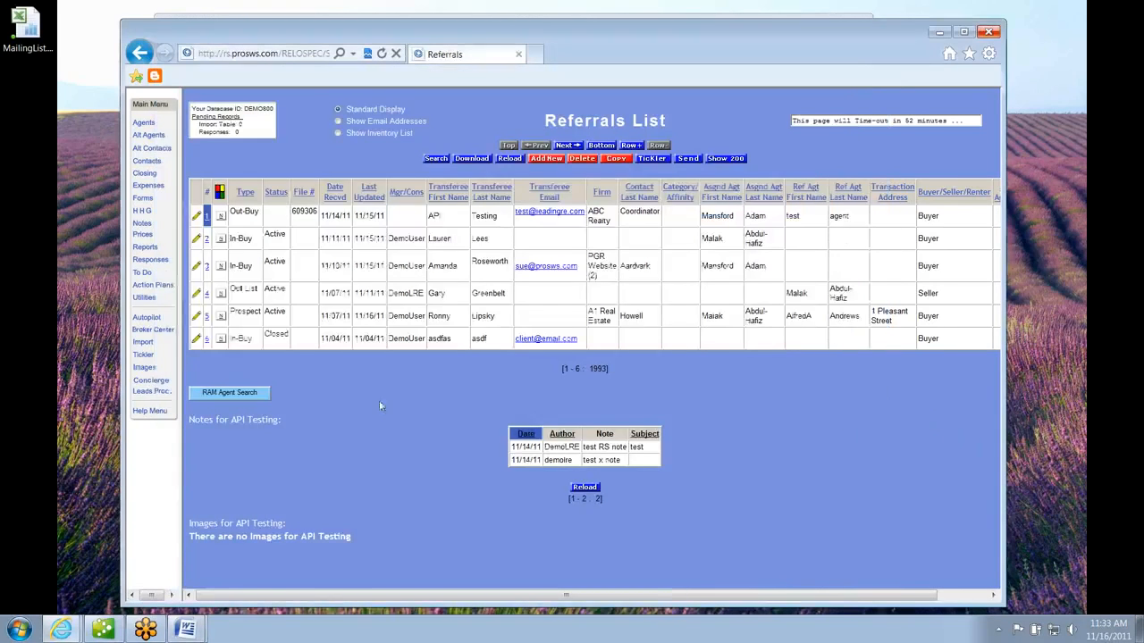